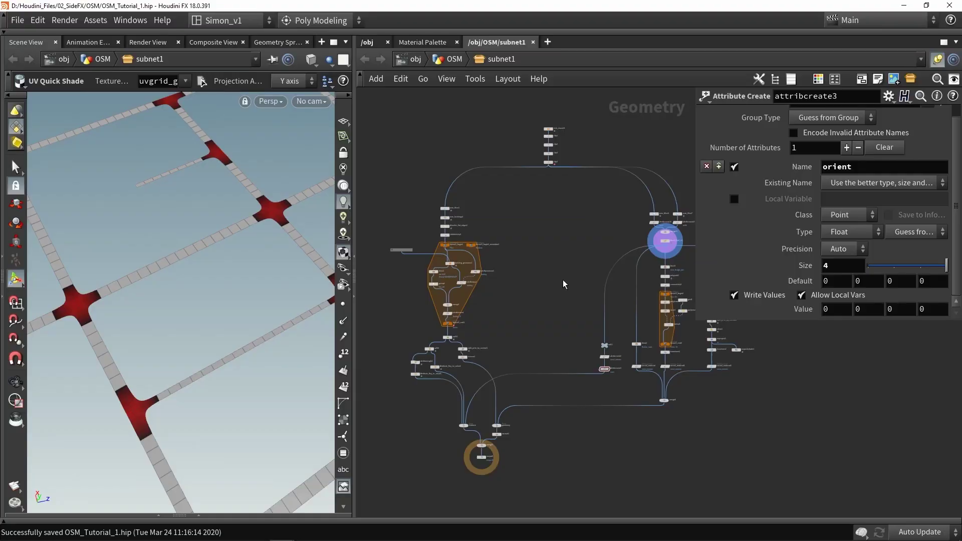
Add a Blast node and wire it to the Road Tool node's Road lines output
{"action": "middle_click_drag", "start_coordinate": [587, 273], "coordinate": [546, 246]}
{"action": "scroll", "coordinate": [574, 249], "scroll_direction": "up", "scroll_amount": 3}
{"action": "scroll", "coordinate": [616, 245], "scroll_direction": "up", "scroll_amount": 9}
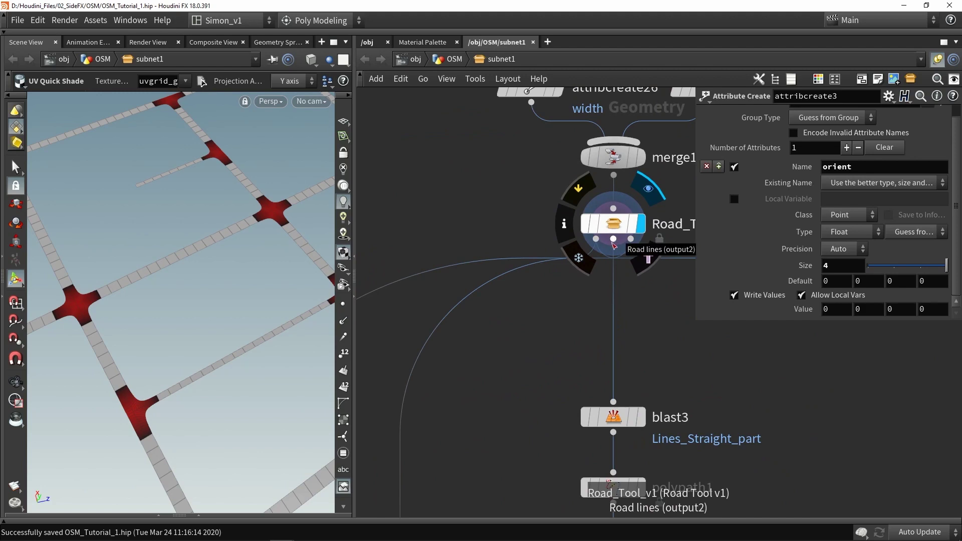
{"action": "key", "text": "Tab"}
{"action": "type", "text": "b"}
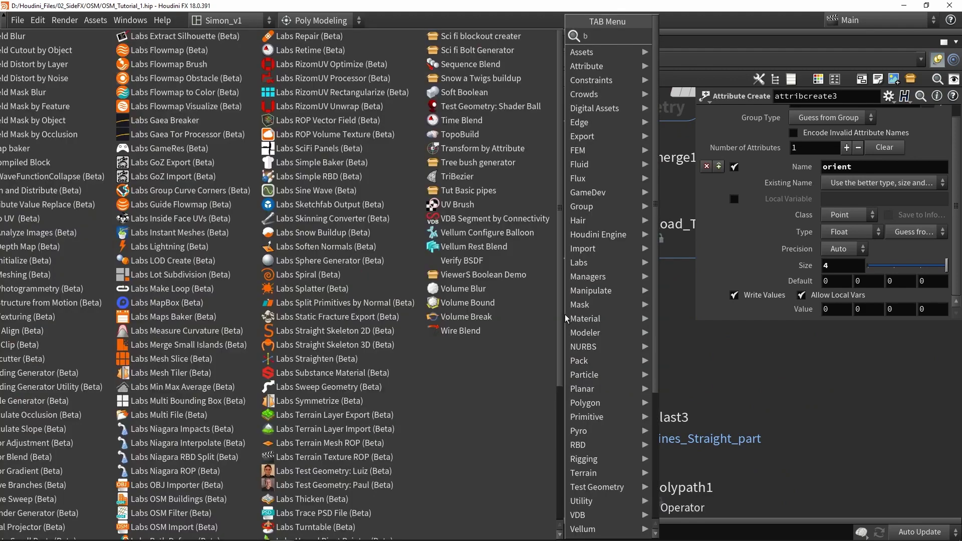
{"action": "type", "text": "last"}
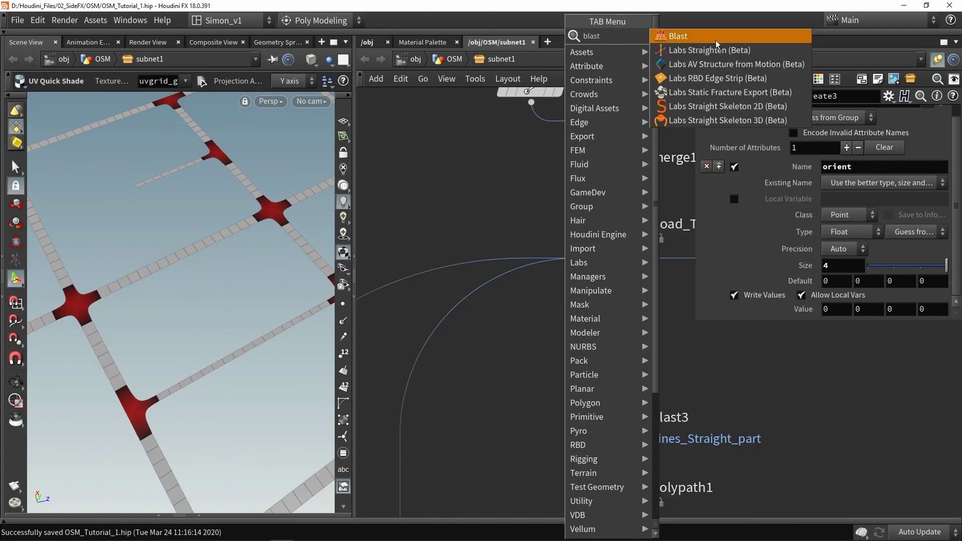
{"action": "left_click", "coordinate": [715, 36]}
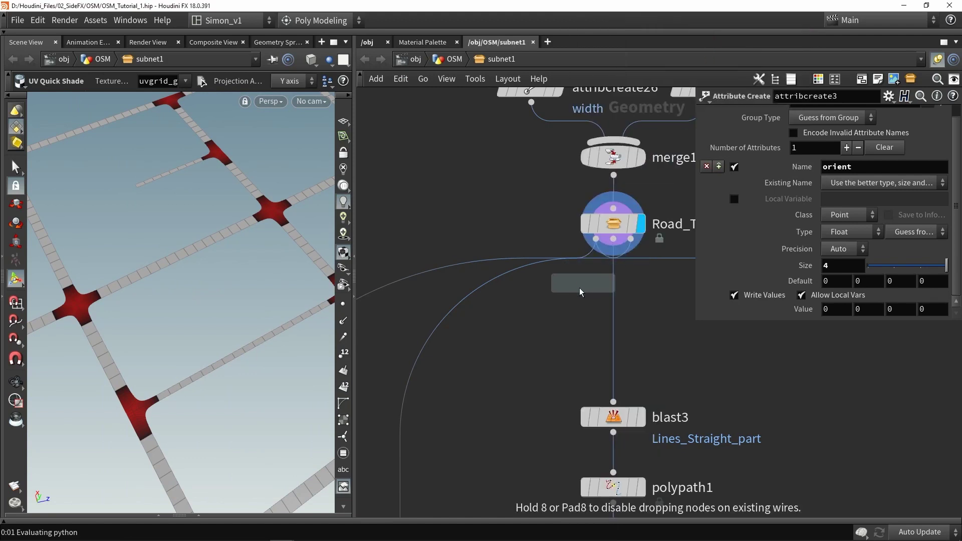
{"action": "left_click", "coordinate": [549, 315]}
{"action": "left_click_drag", "start_coordinate": [615, 242], "coordinate": [550, 300]}
Move the new Blast node to the empty area between the building and road branches and display its output
{"action": "middle_click_drag", "start_coordinate": [550, 354], "coordinate": [635, 257]}
{"action": "scroll", "coordinate": [635, 256], "scroll_direction": "down", "scroll_amount": 6}
{"action": "left_click_drag", "start_coordinate": [630, 248], "coordinate": [388, 279]}
{"action": "middle_click_drag", "start_coordinate": [434, 269], "coordinate": [591, 241]}
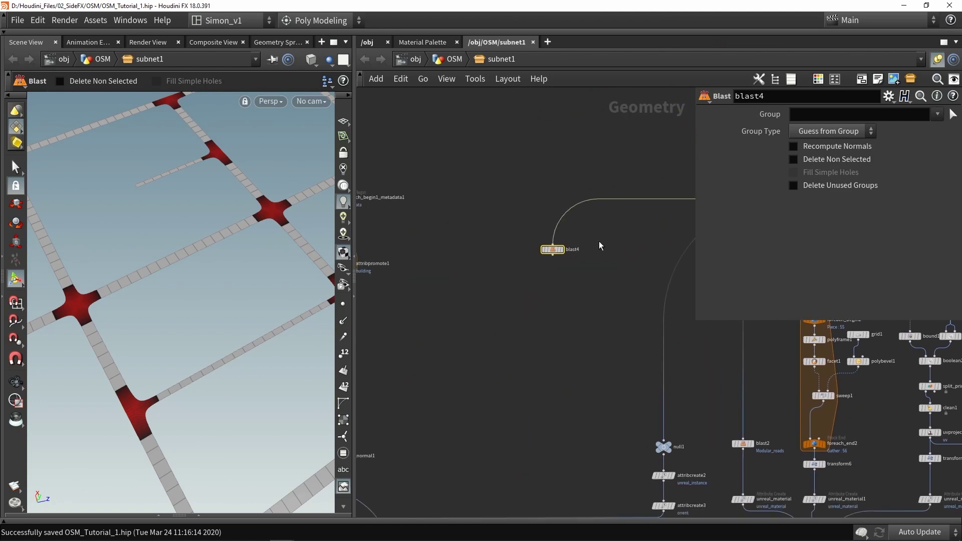
{"action": "left_click", "coordinate": [560, 250]}
{"action": "left_click_drag", "start_coordinate": [552, 250], "coordinate": [512, 240]}
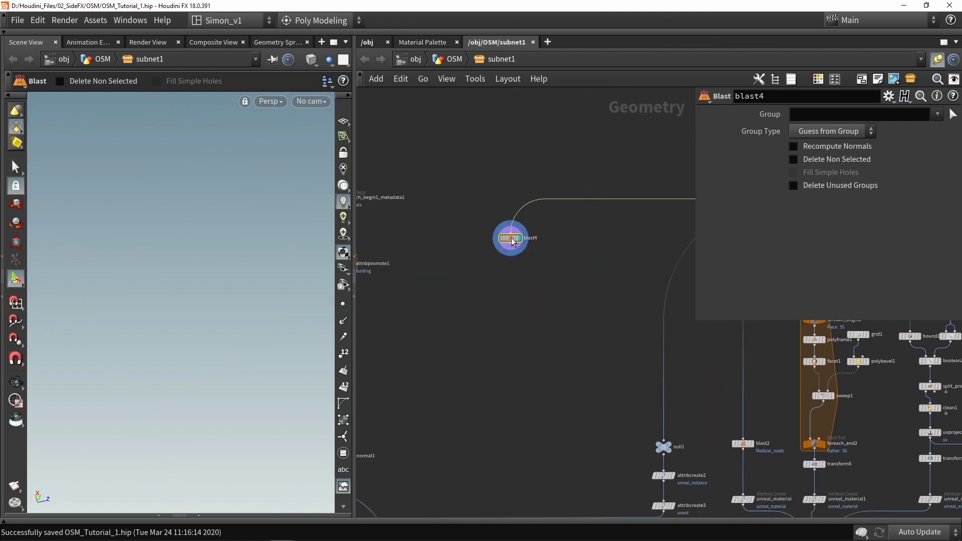
Set the Blast group to Lines_Straight_part and enable Delete Non Selected so only the straight road lines are kept
{"action": "left_click", "coordinate": [937, 115]}
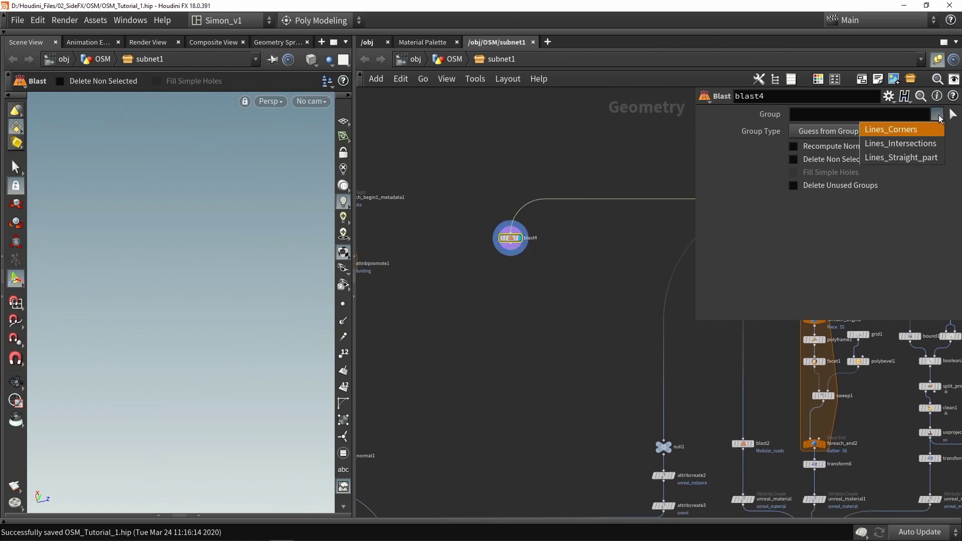
{"action": "left_click", "coordinate": [922, 158]}
{"action": "left_click", "coordinate": [832, 161]}
{"action": "left_click_drag", "start_coordinate": [216, 273], "coordinate": [198, 264], "text": "alt"}
{"action": "middle_click_drag", "start_coordinate": [183, 269], "coordinate": [171, 280], "text": "alt"}
{"action": "key", "text": "Return"}
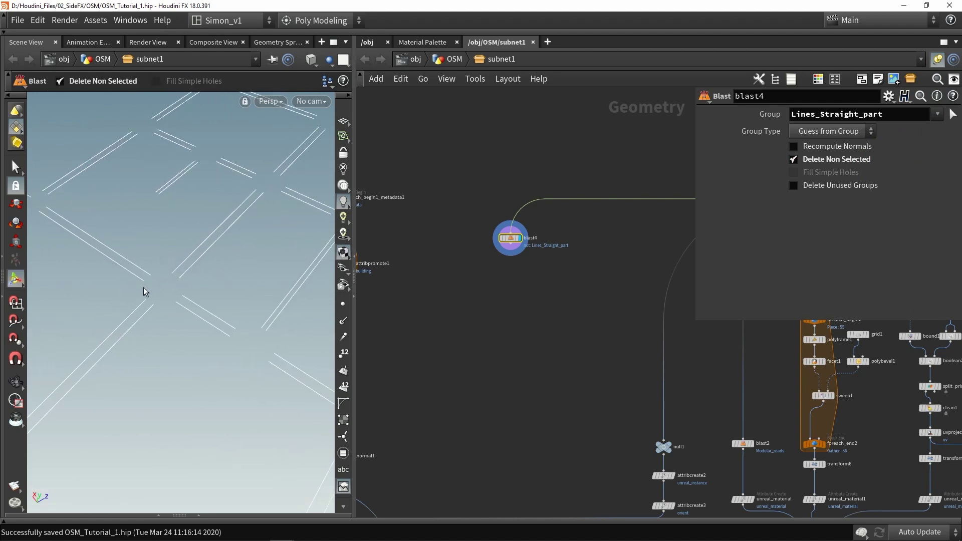
{"action": "right_click_drag", "start_coordinate": [159, 284], "coordinate": [177, 272], "text": "alt"}
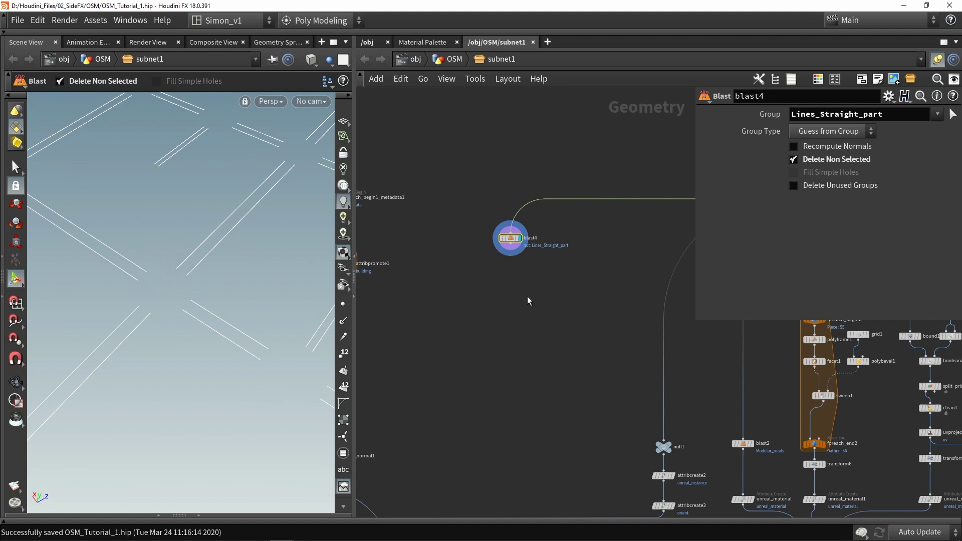
Add a displayed Resample node fed by the straight-lines Blast and set its maximum segment length to 5
{"action": "middle_click_drag", "start_coordinate": [526, 298], "coordinate": [568, 279]}
{"action": "scroll", "coordinate": [553, 226], "scroll_direction": "up", "scroll_amount": 1}
{"action": "scroll", "coordinate": [557, 234], "scroll_direction": "up", "scroll_amount": 2}
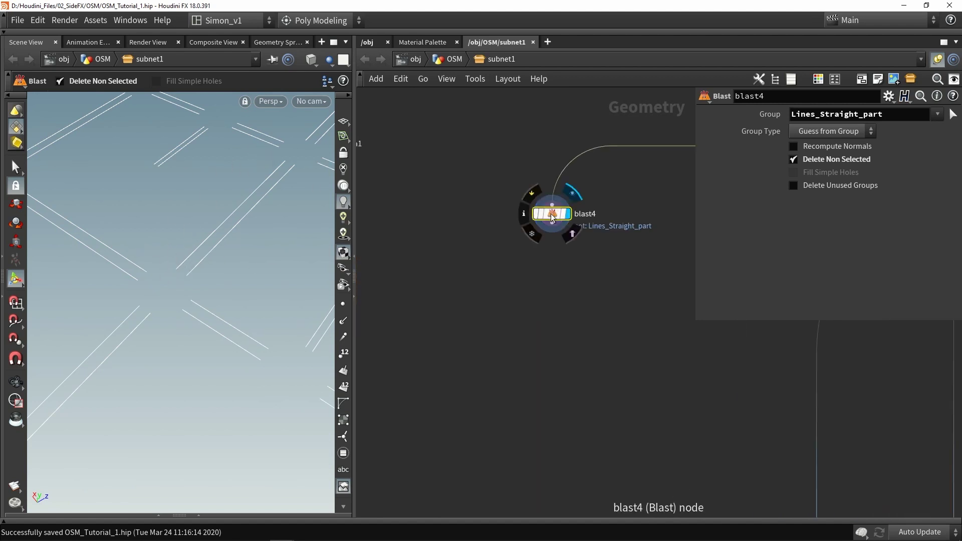
{"action": "left_click_drag", "start_coordinate": [553, 217], "coordinate": [528, 215]}
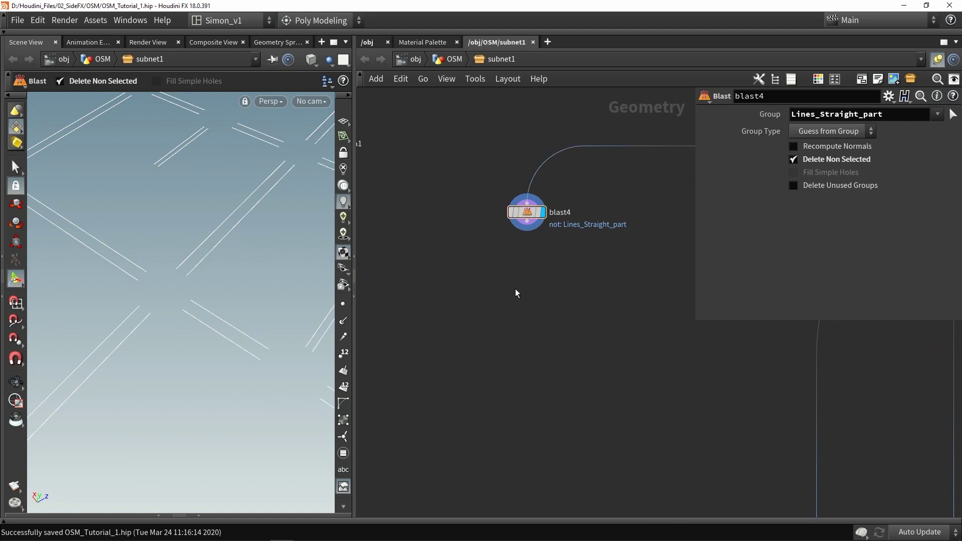
{"action": "key", "text": "Tab"}
{"action": "type", "text": "res"}
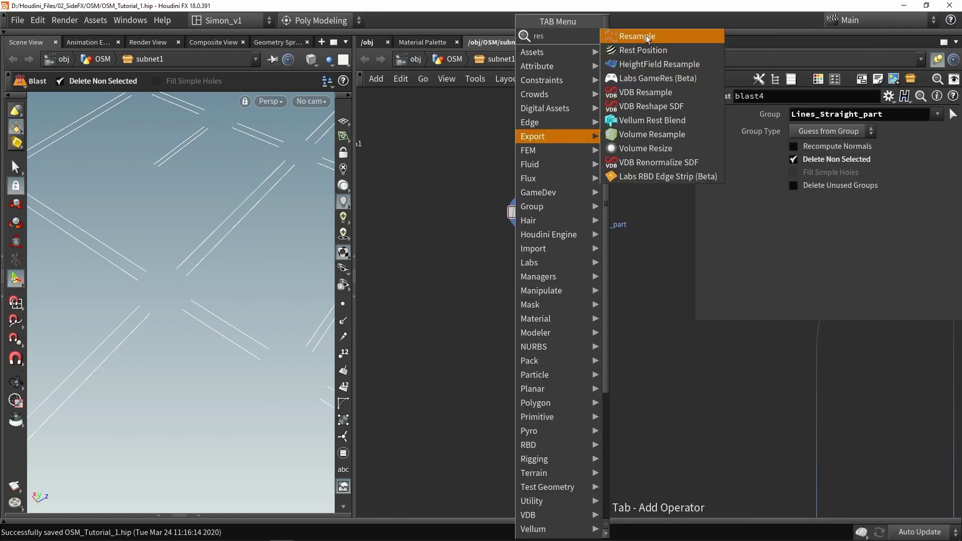
{"action": "left_click", "coordinate": [646, 35]}
{"action": "left_click", "coordinate": [477, 318]}
{"action": "left_click_drag", "start_coordinate": [527, 229], "coordinate": [476, 308]}
{"action": "left_click", "coordinate": [493, 317]}
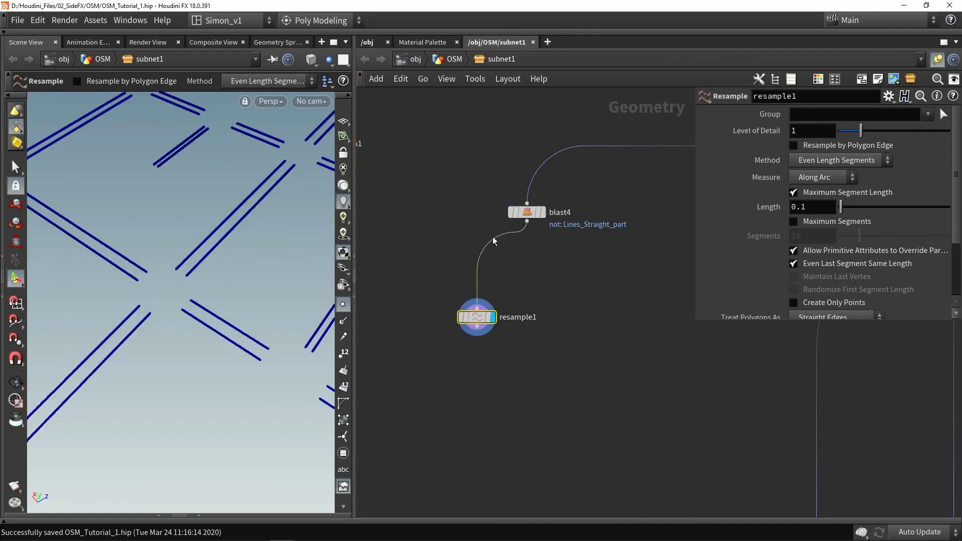
{"action": "left_click_drag", "start_coordinate": [842, 207], "coordinate": [950, 213]}
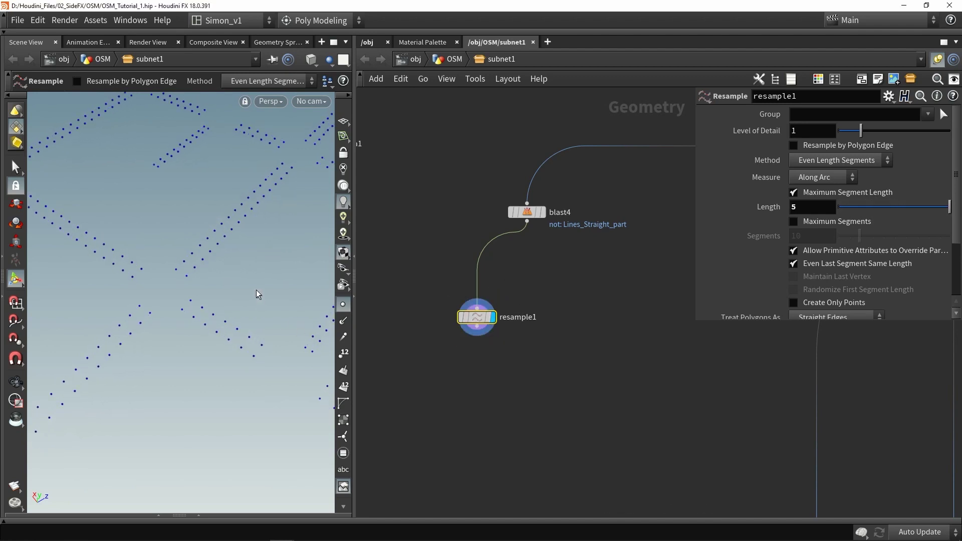
{"action": "key", "text": "Escape"}
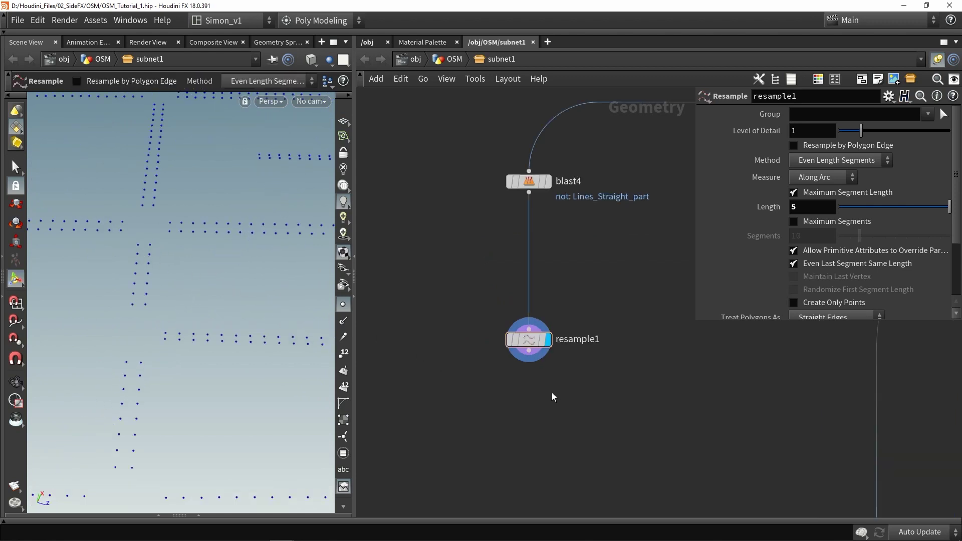
Append an Add node below the Resample and enable Delete Geometry But Keep the Points
{"action": "middle_click_drag", "start_coordinate": [552, 394], "coordinate": [549, 339]}
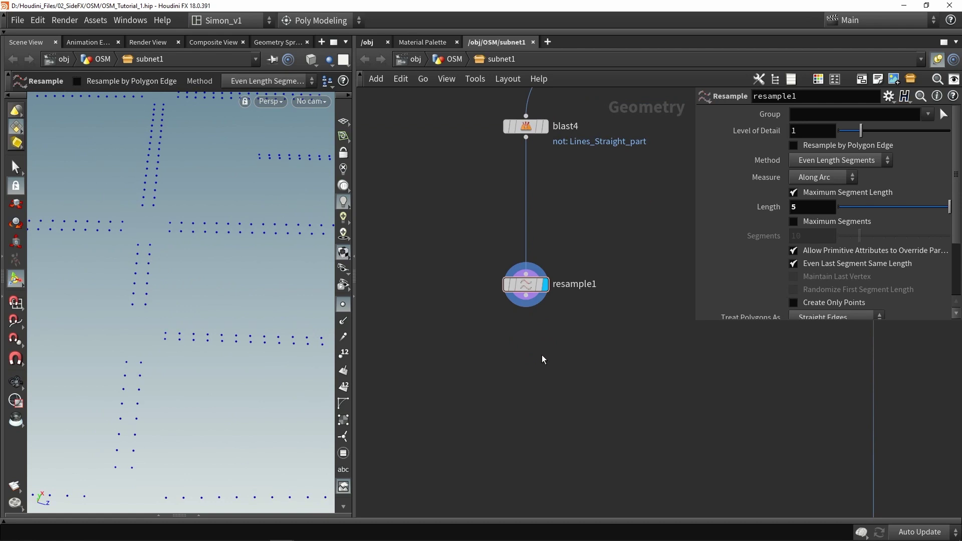
{"action": "key", "text": "Tab"}
{"action": "type", "text": "add"}
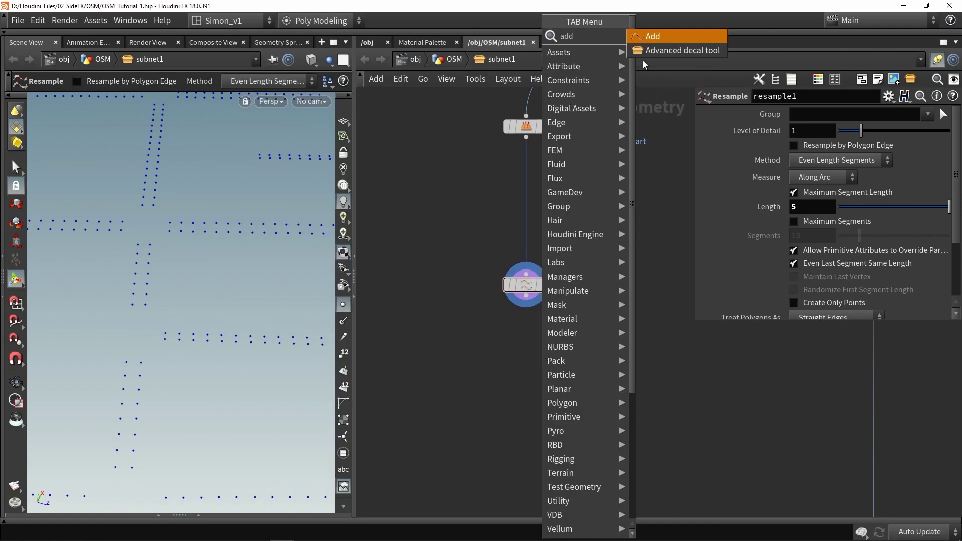
{"action": "left_click", "coordinate": [644, 40]}
{"action": "left_click", "coordinate": [523, 359]}
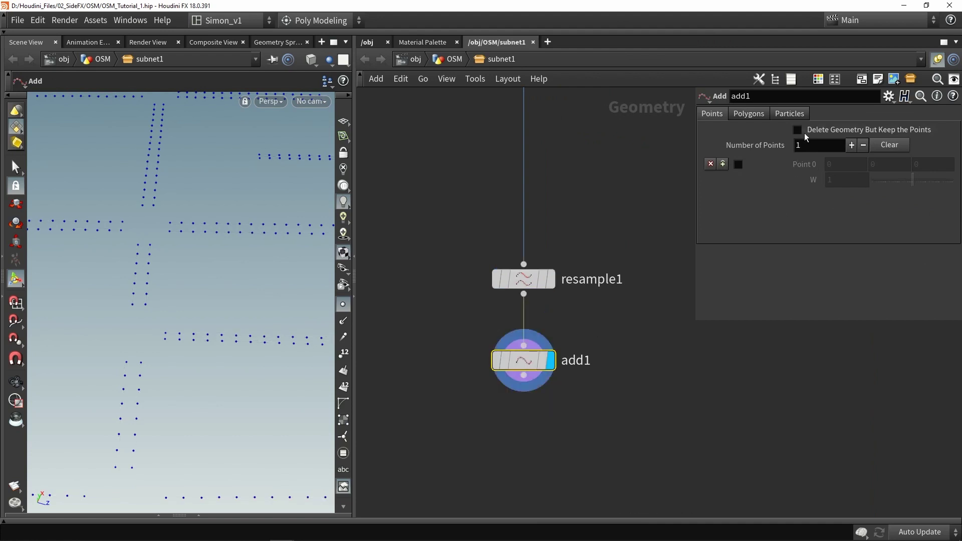
{"action": "left_click", "coordinate": [808, 135]}
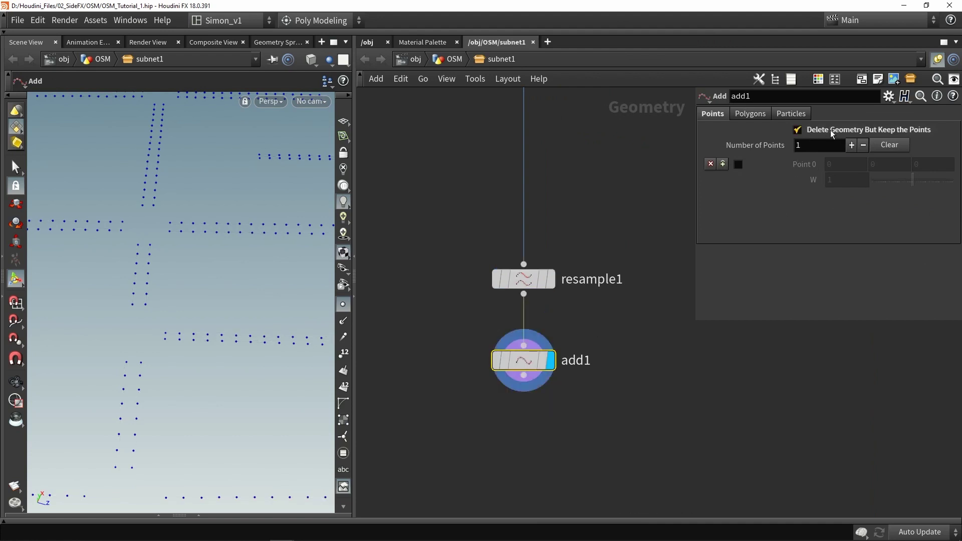
Append an Attribute Create node below the Add node and display its output
{"action": "key", "text": "Tab"}
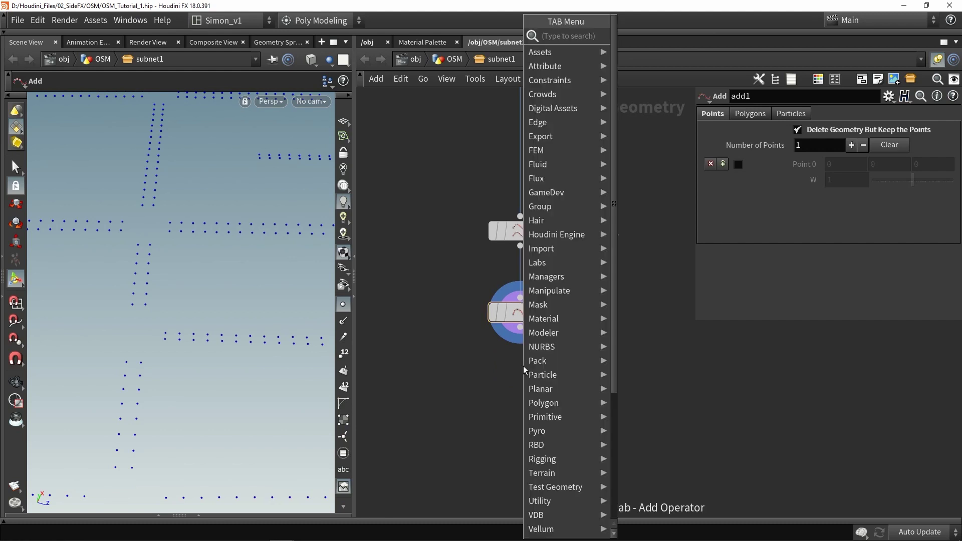
{"action": "type", "text": "creat"}
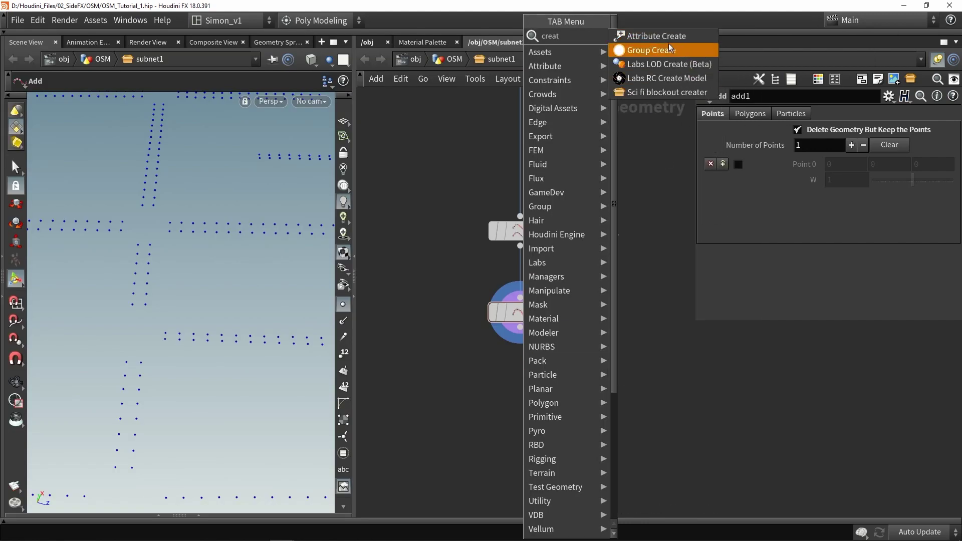
{"action": "key", "text": "Return"}
{"action": "left_click", "coordinate": [521, 388]}
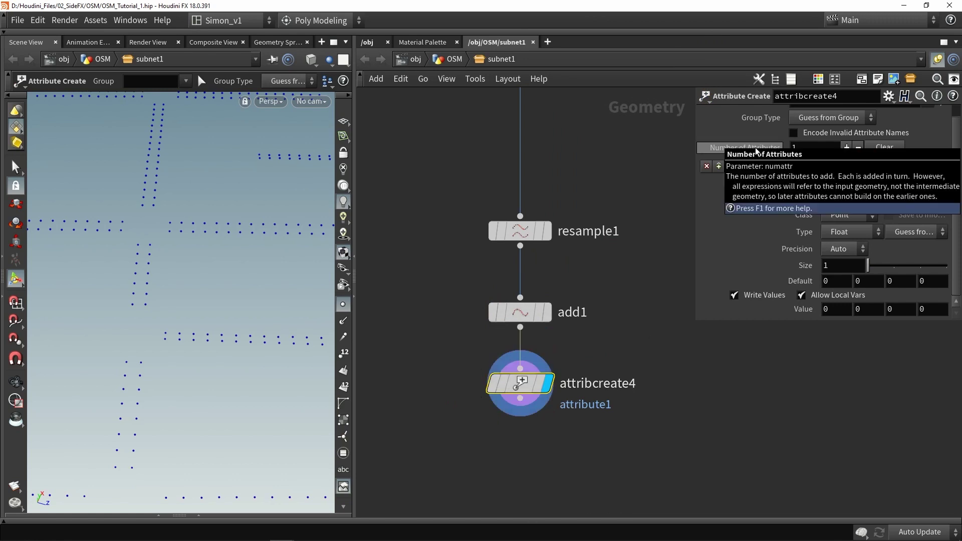
Name the attribute unreal_instance and set its type to String
{"action": "key", "text": "Return"}
{"action": "left_click", "coordinate": [860, 233]}
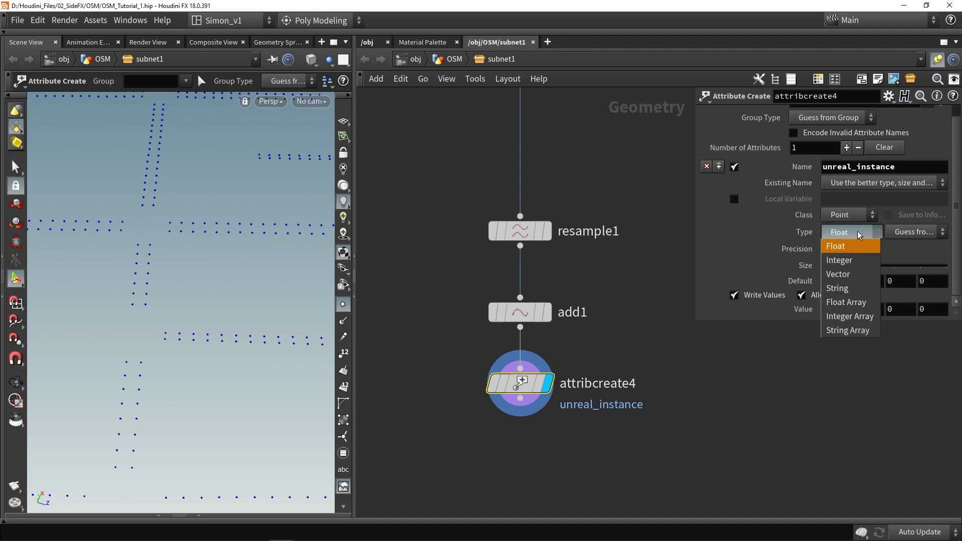
{"action": "left_click", "coordinate": [847, 285]}
{"action": "left_click", "coordinate": [857, 277]}
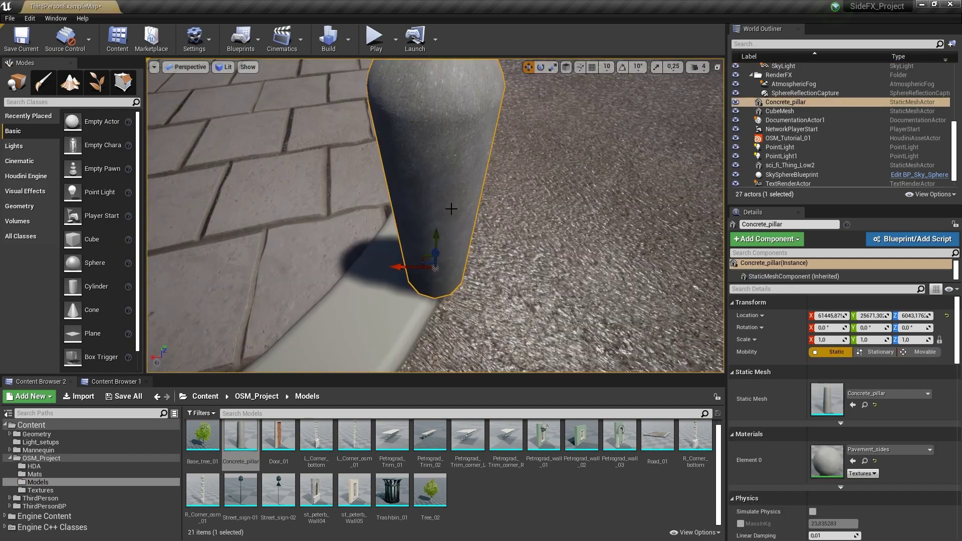
In the Unreal Editor level, shift the Concrete_pillar actor along the curb and view it against the street
{"action": "left_click", "coordinate": [382, 186]}
{"action": "key", "text": "f"}
{"action": "right_click_drag", "start_coordinate": [451, 210], "coordinate": [440, 188]}
{"action": "key", "text": "s"}
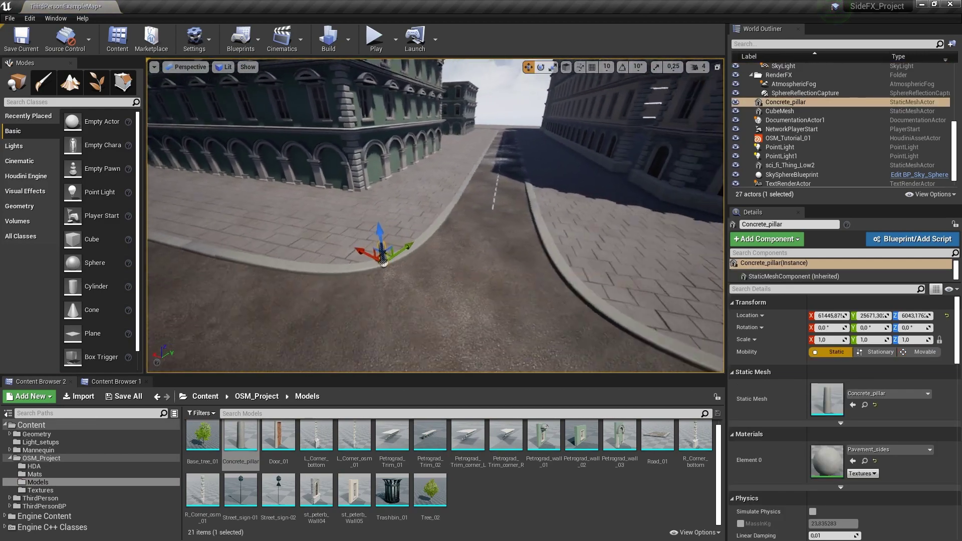
{"action": "left_click_drag", "start_coordinate": [375, 257], "coordinate": [454, 208]}
{"action": "right_click_drag", "start_coordinate": [460, 208], "coordinate": [432, 183]}
{"action": "key", "text": "w"}
{"action": "right_click_drag", "start_coordinate": [474, 236], "coordinate": [492, 237]}
{"action": "key", "text": "f"}
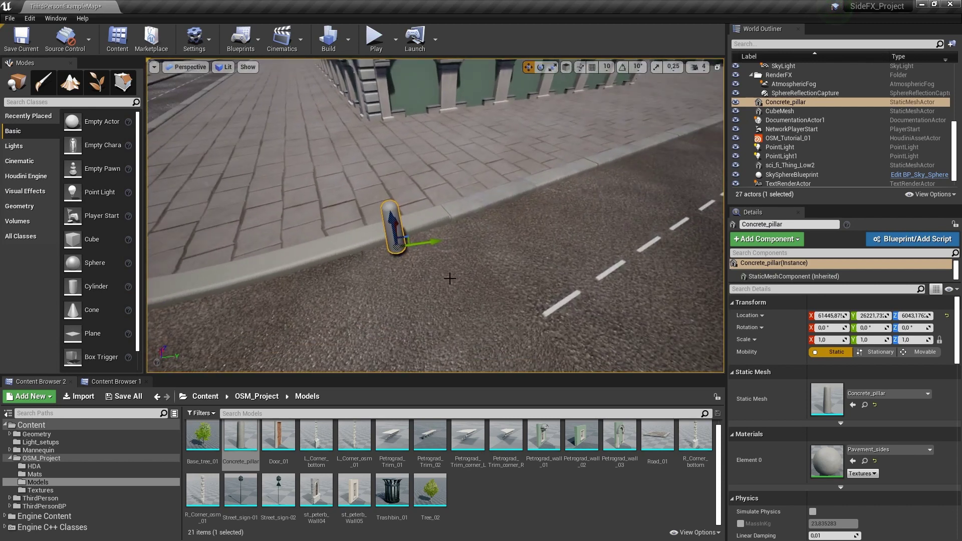
Delete the Concrete_pillar actor from the level and copy the Concrete_pillar asset's reference
{"action": "key", "text": "Delete"}
{"action": "right_click", "coordinate": [241, 437]}
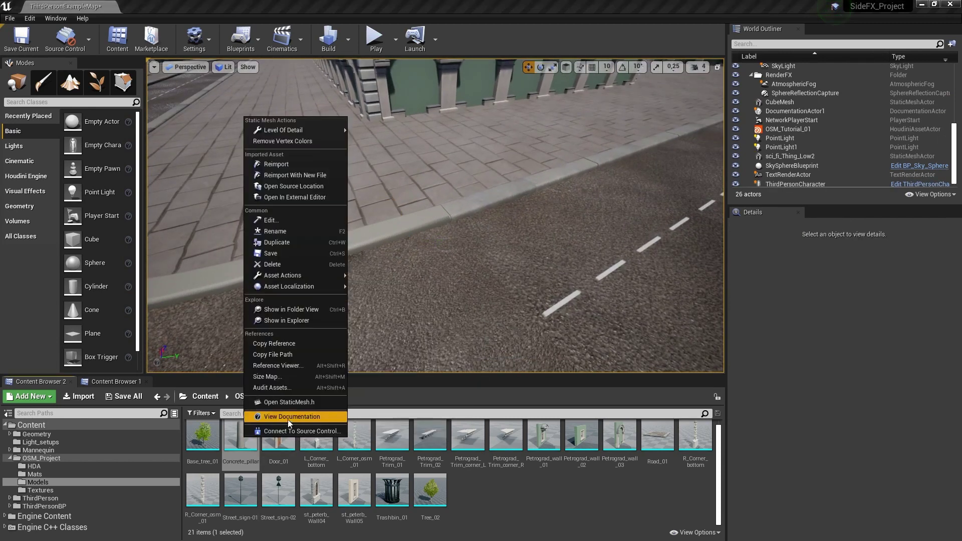
{"action": "left_click", "coordinate": [291, 355]}
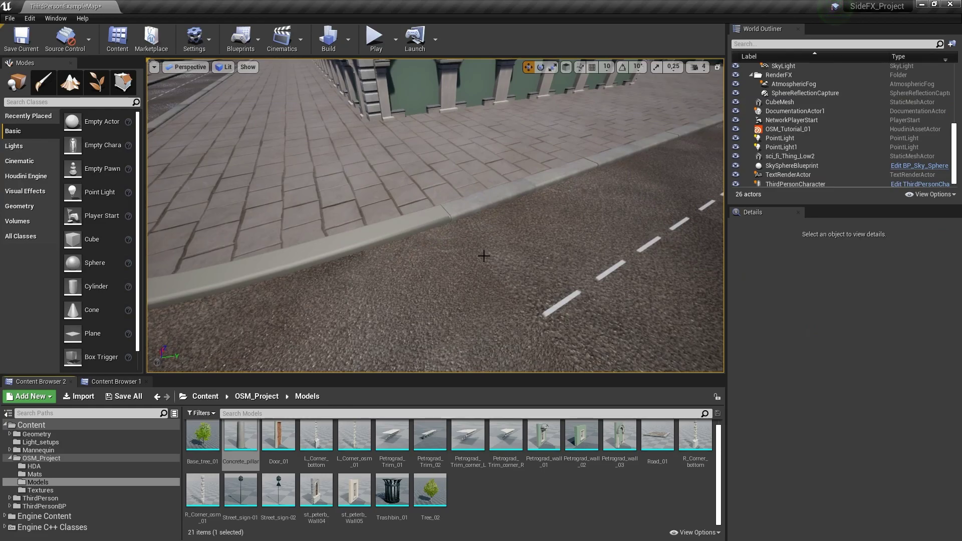
Switch back to Houdini and paste the static mesh reference as the unreal_instance attribute's string value
{"action": "key", "text": "alt+Tab"}
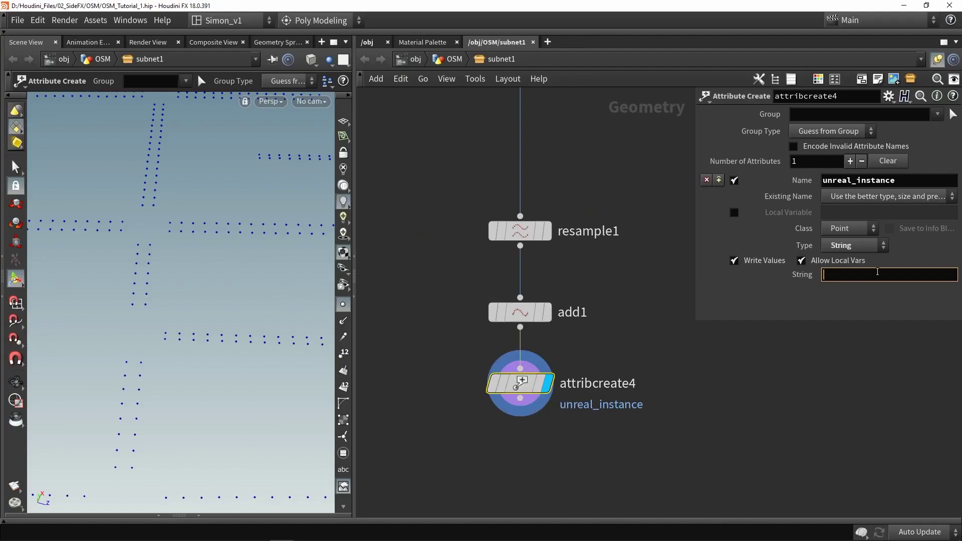
{"action": "key", "text": "ctrl+v"}
{"action": "left_click", "coordinate": [788, 411]}
Add a second Attribute Create node, wire it below the unreal_instance one, and display its output
{"action": "middle_click_drag", "start_coordinate": [631, 333], "coordinate": [639, 255]}
{"action": "key", "text": "Tab"}
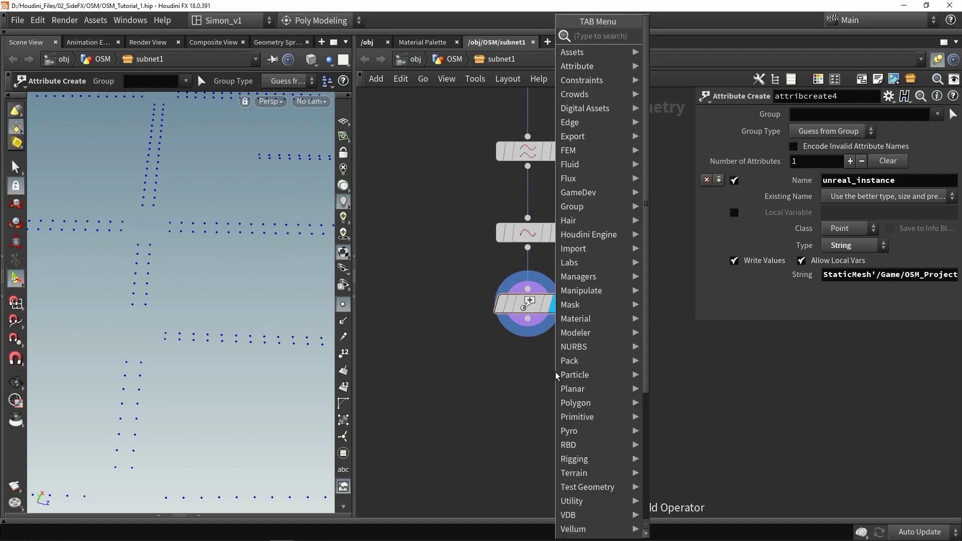
{"action": "type", "text": "crea"}
{"action": "left_click", "coordinate": [680, 51]}
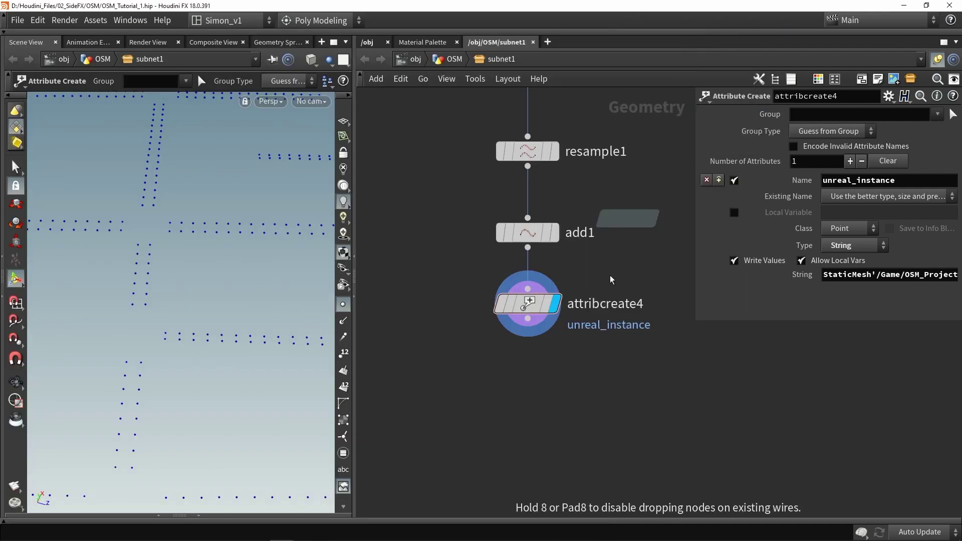
{"action": "left_click", "coordinate": [516, 369]}
{"action": "scroll", "coordinate": [521, 369], "scroll_direction": "up", "scroll_amount": 2}
{"action": "left_click_drag", "start_coordinate": [518, 302], "coordinate": [519, 353]}
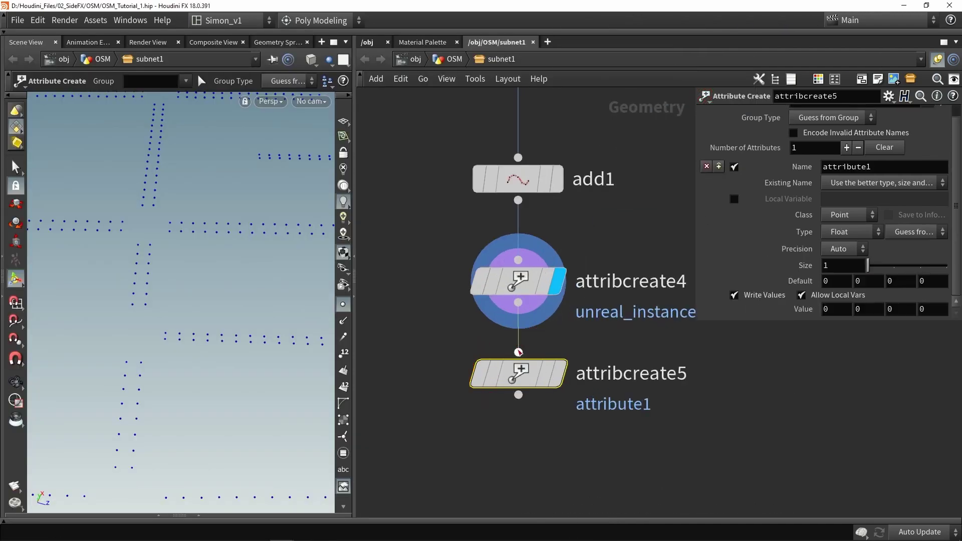
{"action": "left_click", "coordinate": [555, 377]}
Examine how the instance and geometry merges feed the network's output
{"action": "scroll", "coordinate": [552, 378], "scroll_direction": "down", "scroll_amount": 5}
{"action": "middle_click_drag", "start_coordinate": [571, 419], "coordinate": [629, 252]}
{"action": "scroll", "coordinate": [629, 252], "scroll_direction": "down", "scroll_amount": 2}
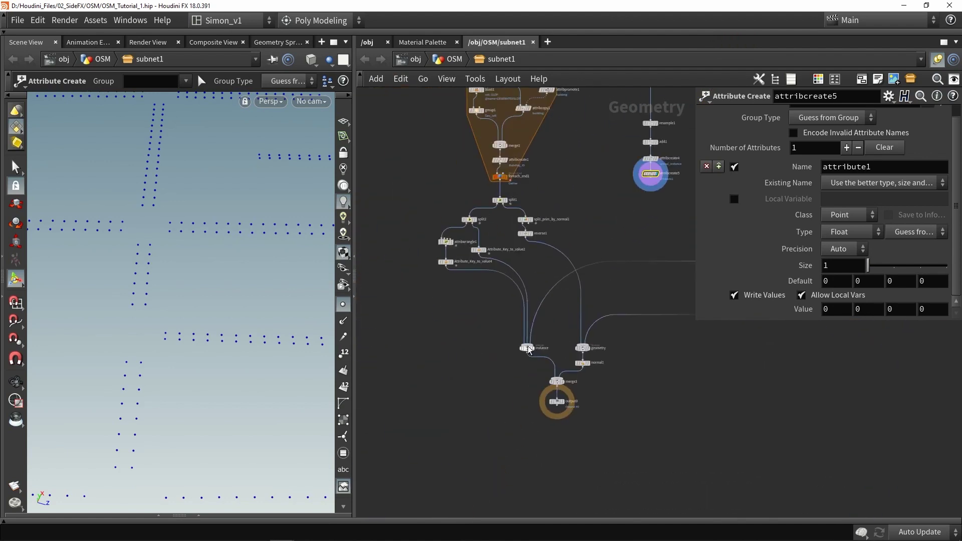
{"action": "scroll", "coordinate": [495, 377], "scroll_direction": "up", "scroll_amount": 4}
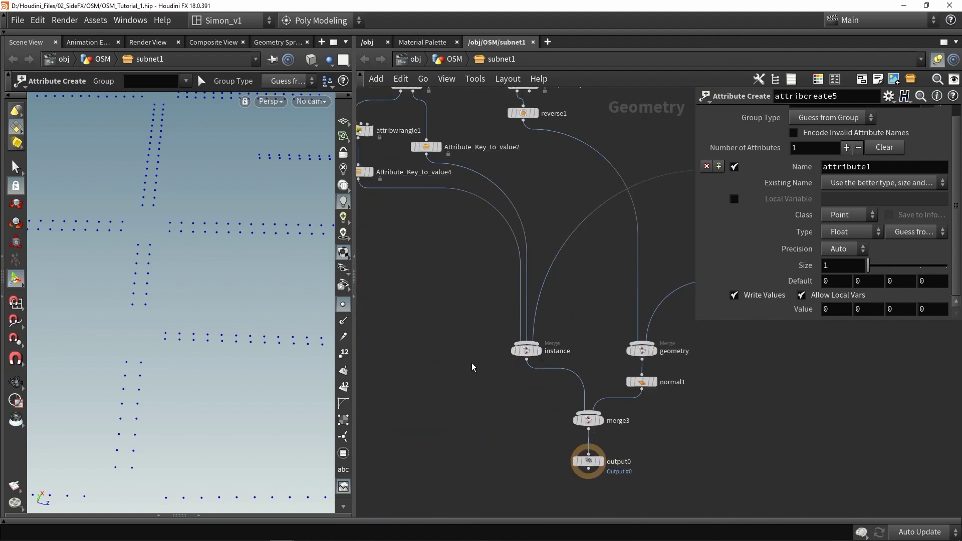
{"action": "key", "text": "f"}
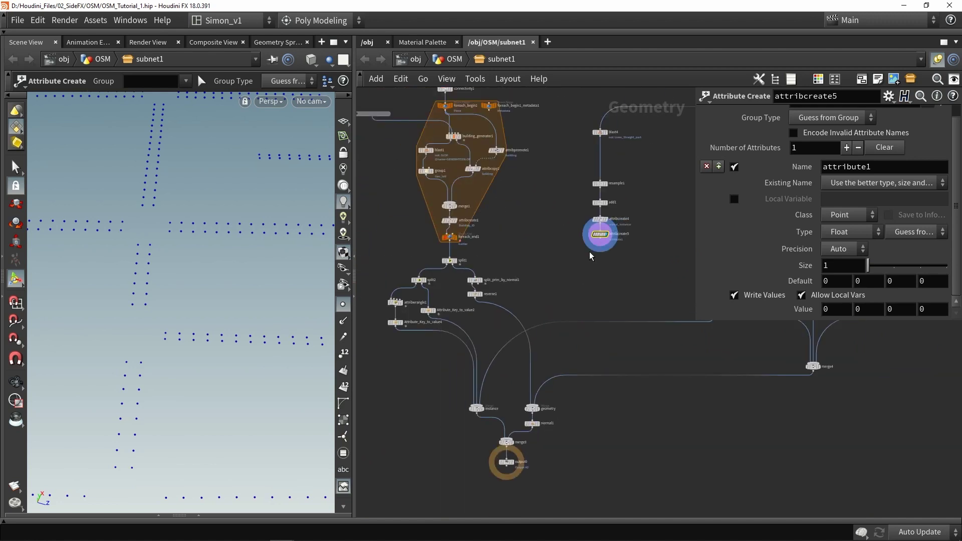
Define the new point attribute as a float named scale with size 3 and a value of 1 on all three components
{"action": "left_click_drag", "start_coordinate": [593, 259], "coordinate": [593, 263]}
{"action": "left_click_drag", "start_coordinate": [877, 167], "coordinate": [781, 152]}
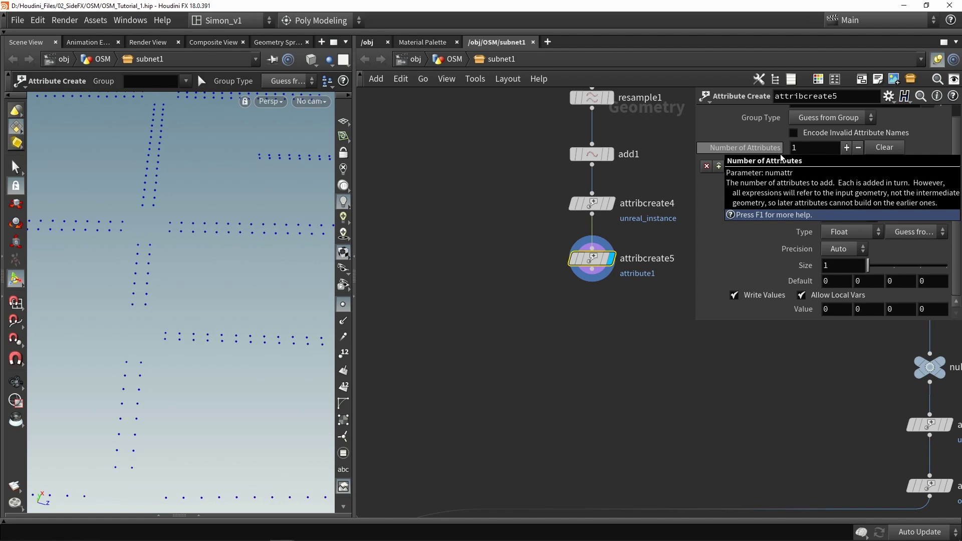
{"action": "type", "text": "scale"}
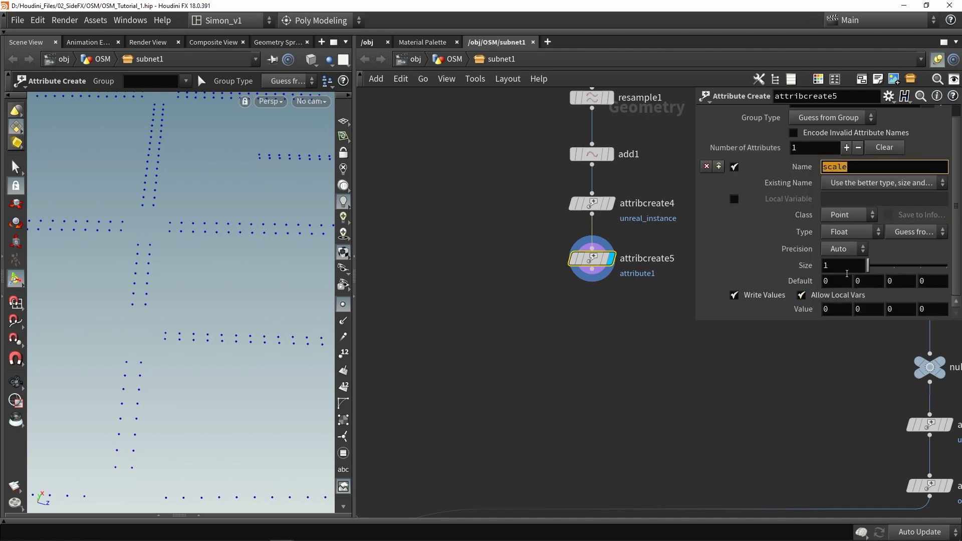
{"action": "key", "text": "Return"}
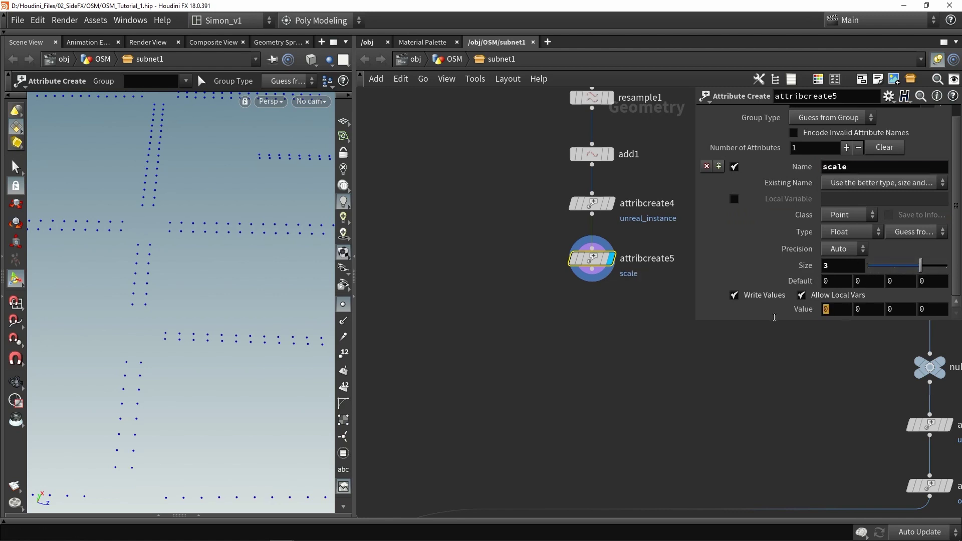
{"action": "type", "text": "1"}
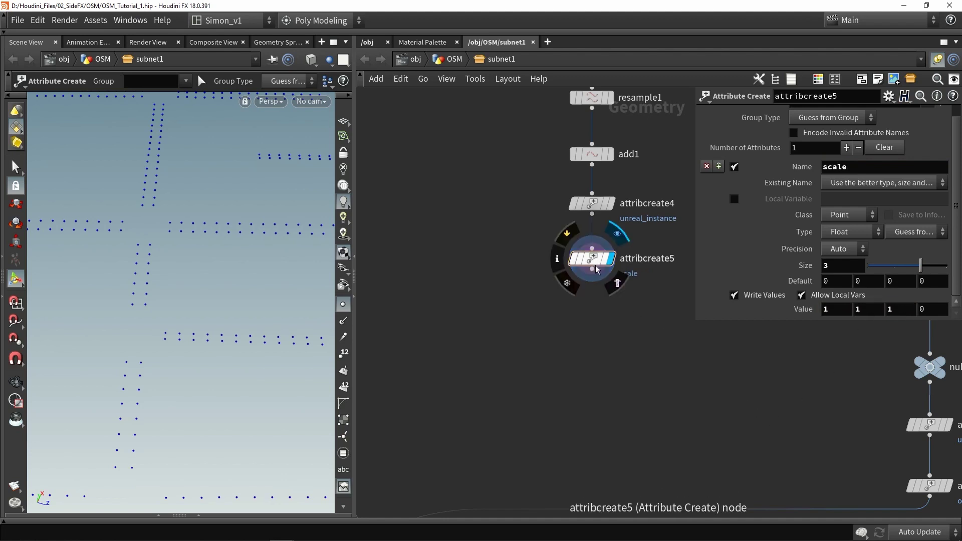
Add an unconnected Attribute Randomize node for the scale attribute and place it beside the pillar branch
{"action": "key", "text": "Tab"}
{"action": "type", "text": "ran"}
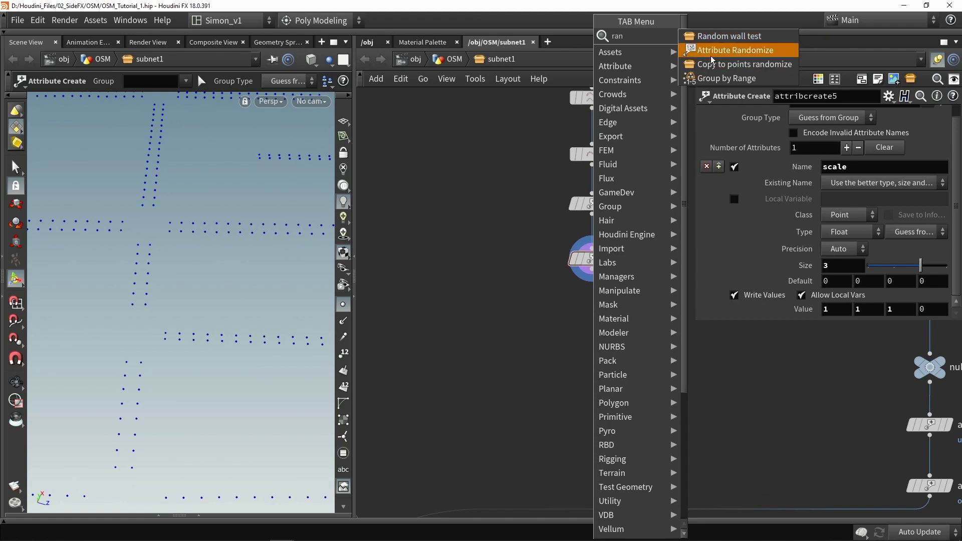
{"action": "left_click", "coordinate": [734, 50]}
{"action": "left_click", "coordinate": [503, 301]}
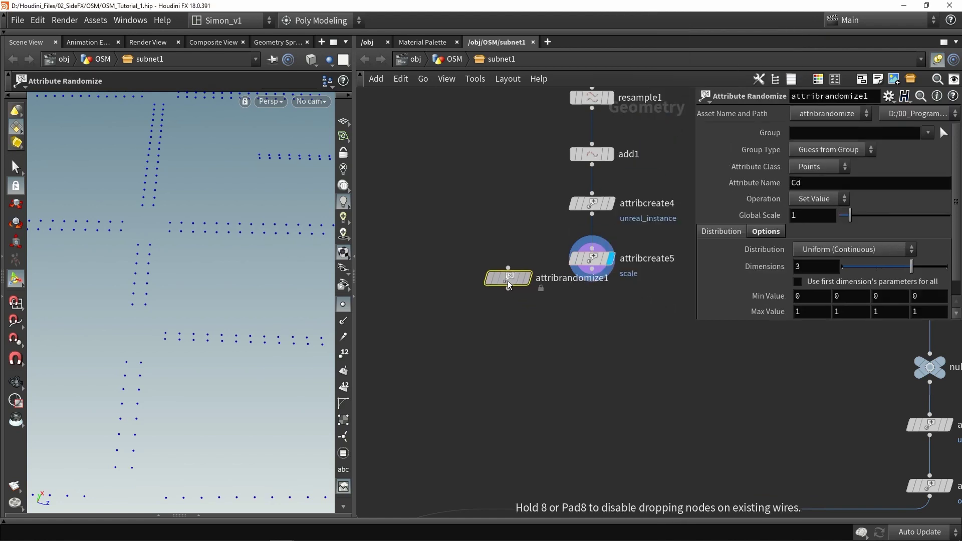
{"action": "left_click_drag", "start_coordinate": [843, 181], "coordinate": [742, 183]}
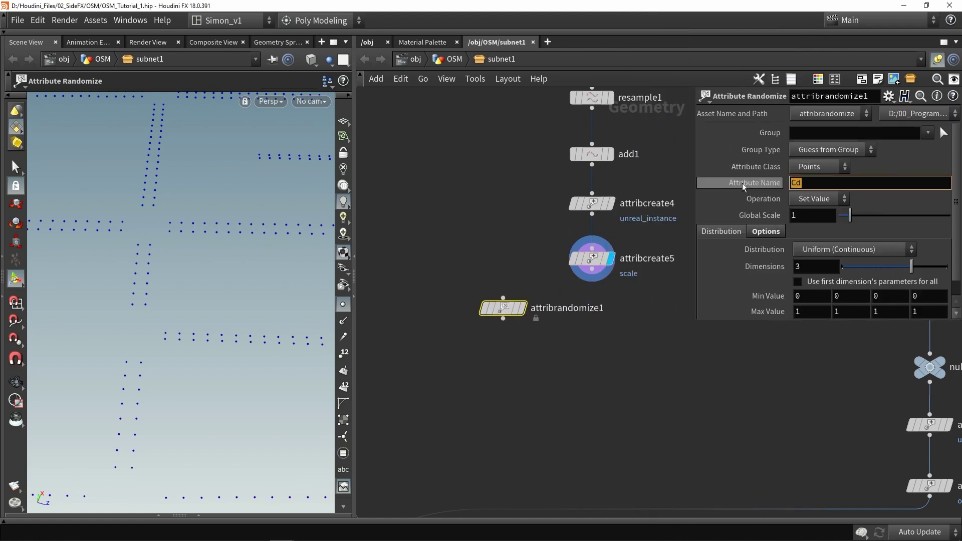
{"action": "type", "text": "scale"}
{"action": "key", "text": "Return"}
{"action": "scroll", "coordinate": [812, 297], "scroll_direction": "down", "scroll_amount": 1}
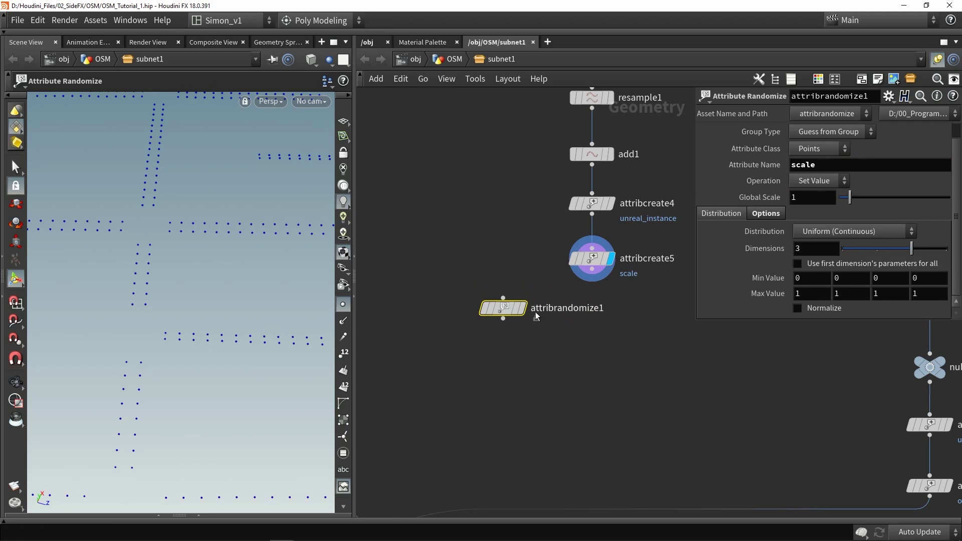
{"action": "left_click_drag", "start_coordinate": [510, 314], "coordinate": [442, 354]}
Wire the scale attribute node's output into the instance merge, keeping the Attribute Randomize node off to the side
{"action": "left_click", "coordinate": [591, 259]}
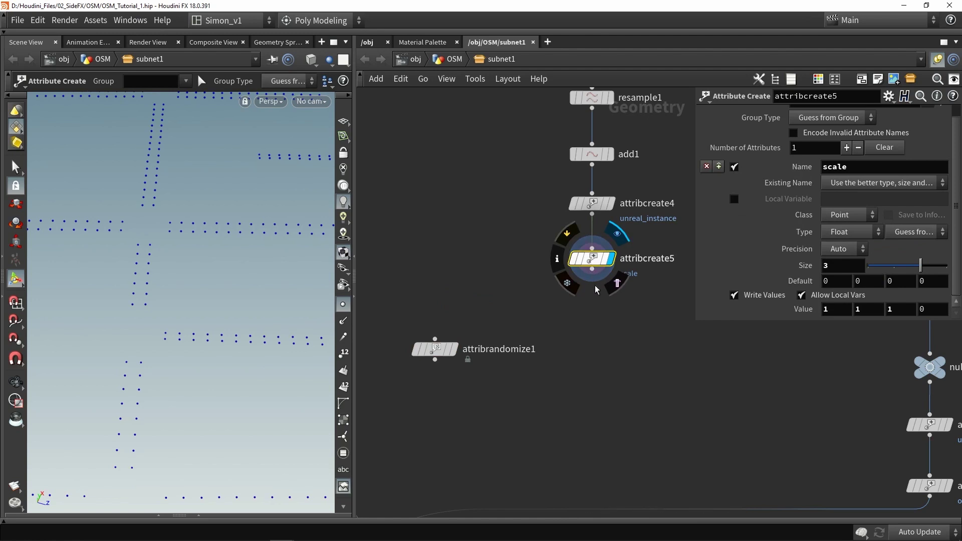
{"action": "scroll", "coordinate": [590, 321], "scroll_direction": "down", "scroll_amount": 4}
{"action": "left_click_drag", "start_coordinate": [644, 384], "coordinate": [547, 210]}
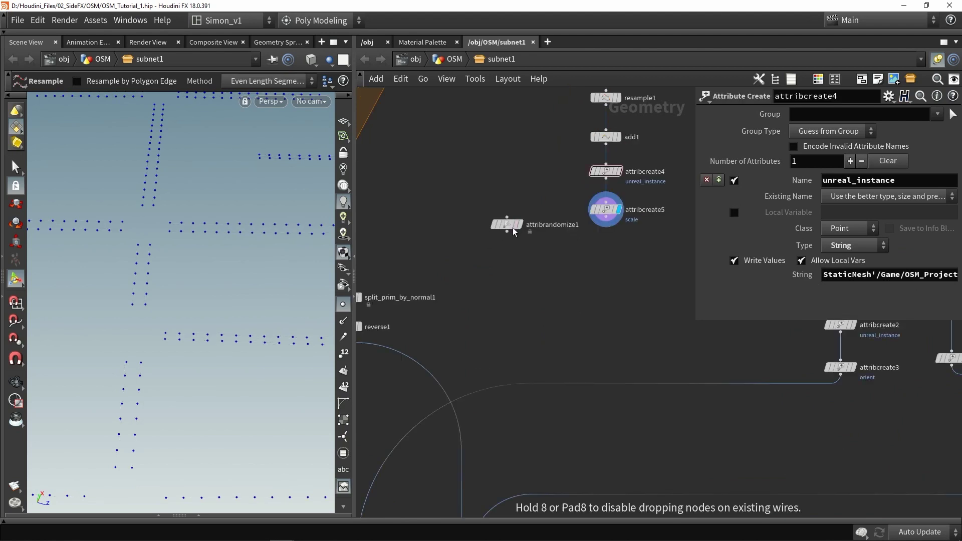
{"action": "left_click_drag", "start_coordinate": [511, 230], "coordinate": [503, 211]}
{"action": "scroll", "coordinate": [529, 241], "scroll_direction": "down", "scroll_amount": 3}
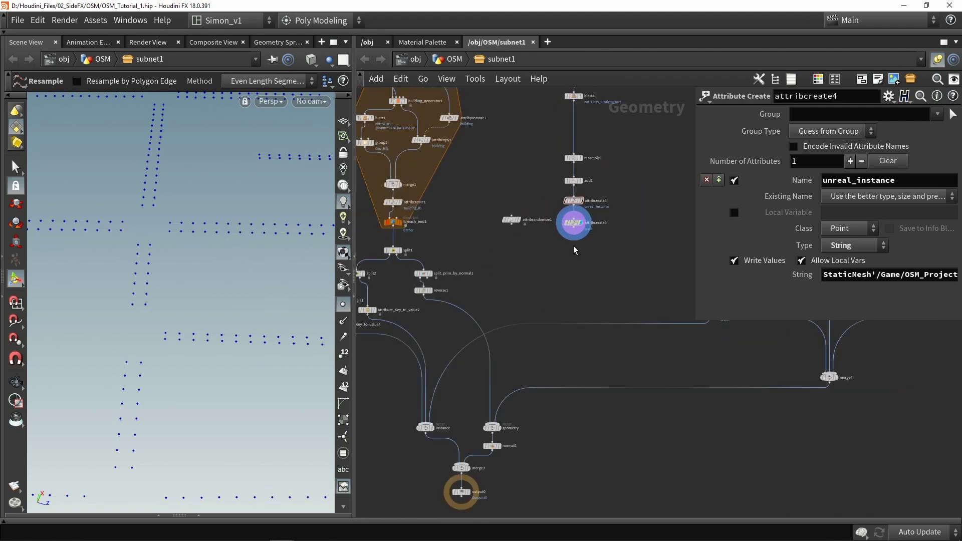
{"action": "left_click", "coordinate": [575, 229]}
{"action": "left_click", "coordinate": [432, 416]}
{"action": "middle_click_drag", "start_coordinate": [475, 386], "coordinate": [504, 274]}
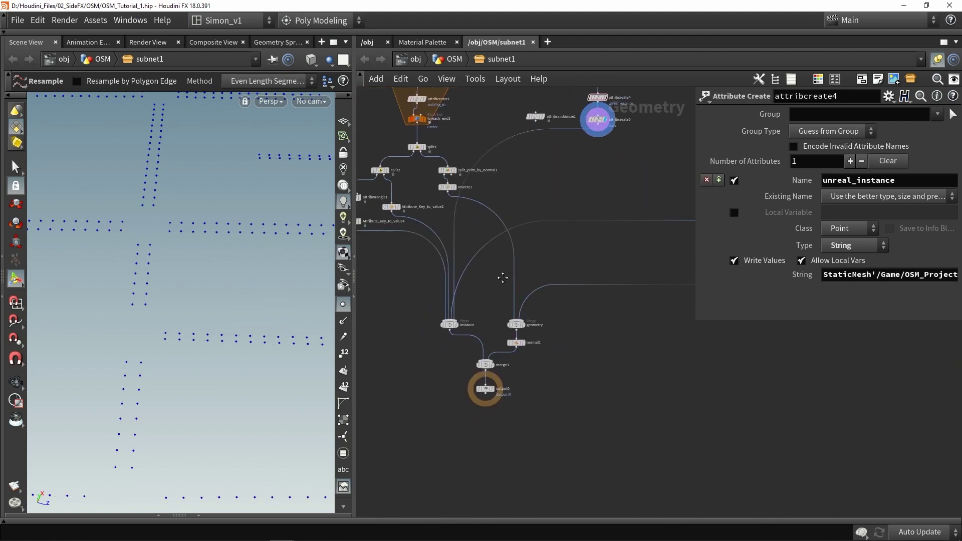
{"action": "scroll", "coordinate": [504, 377], "scroll_direction": "up", "scroll_amount": 3}
Display the output0 node and save the OSM_Tutorial_01 digital asset
{"action": "left_click", "coordinate": [485, 382]}
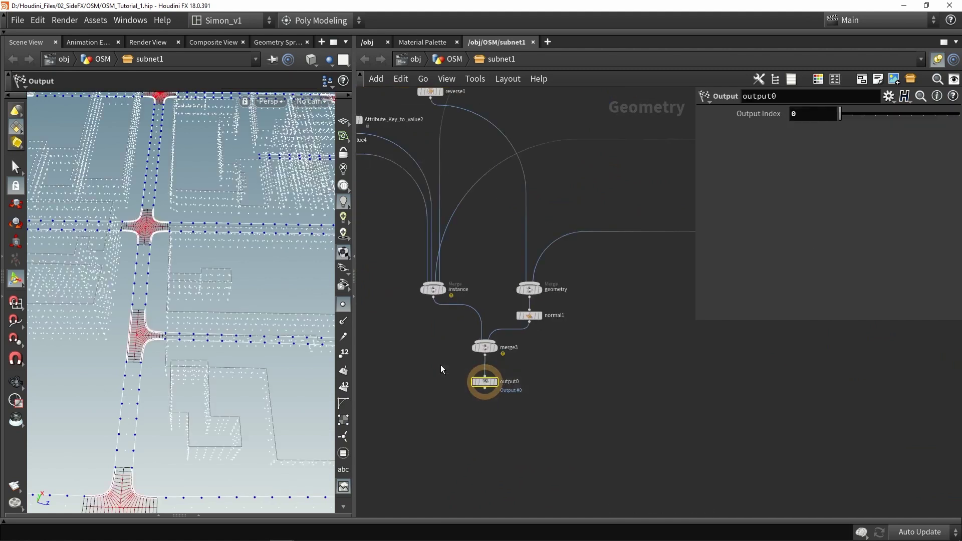
{"action": "left_click", "coordinate": [95, 20]}
{"action": "mouse_move", "coordinate": [174, 87]}
{"action": "left_click", "coordinate": [254, 86]}
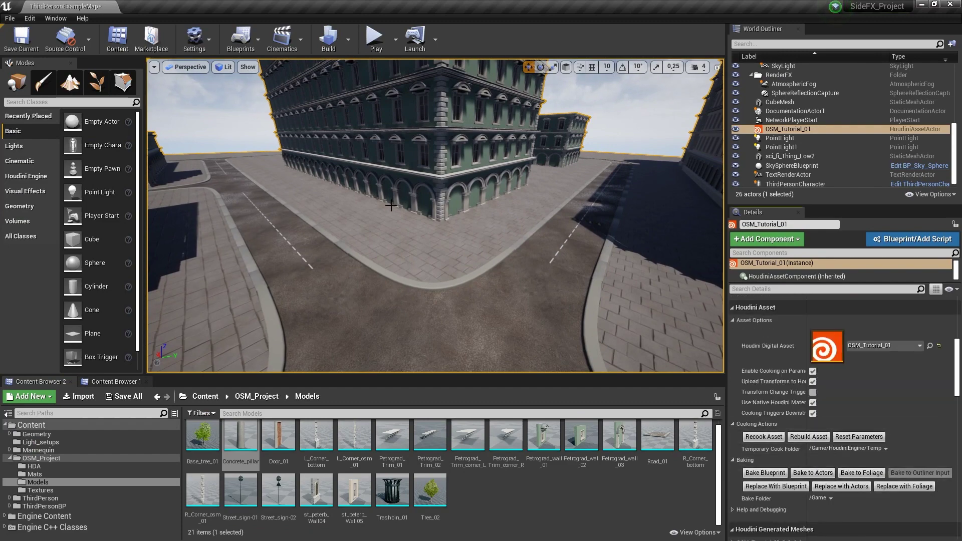
Switch to Unreal Engine and examine the concrete pillars placed along the street edges
{"action": "key", "text": "w"}
{"action": "right_click_drag", "start_coordinate": [392, 205], "coordinate": [518, 230]}
{"action": "right_click_drag", "start_coordinate": [463, 293], "coordinate": [464, 294]}
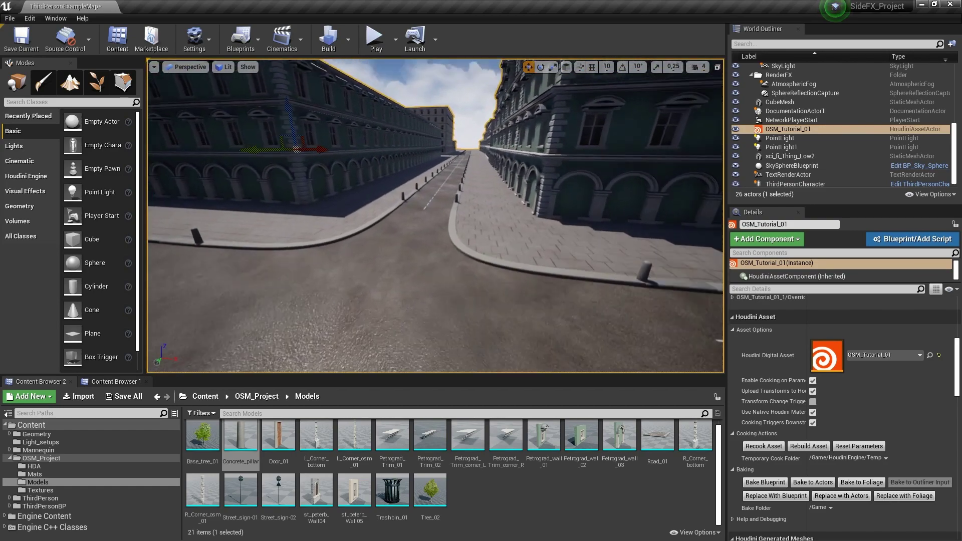
{"action": "right_click_drag", "start_coordinate": [571, 273], "coordinate": [522, 256]}
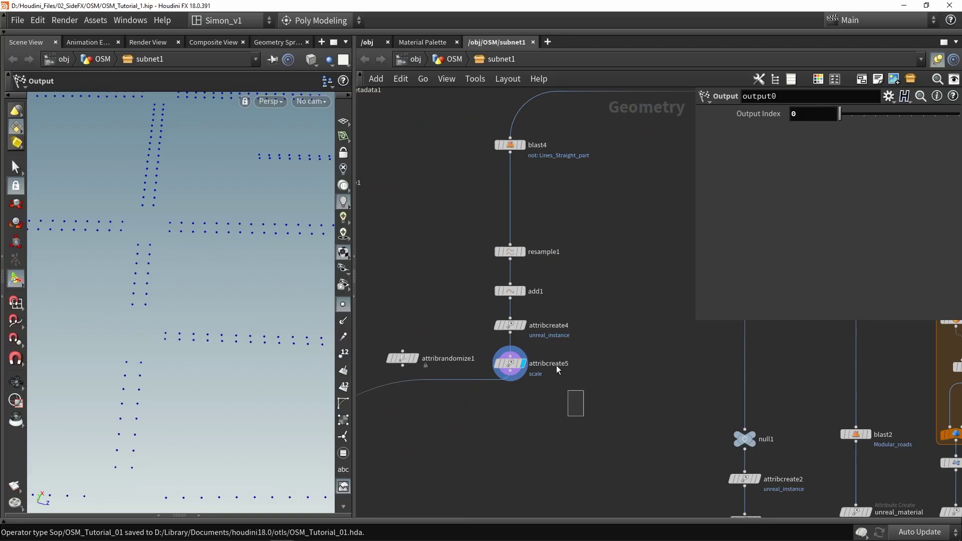
Switch back to Houdini, tidy the pillar nodes from resample1 to attribcreate5, and duplicate them as a second branch off blast4
{"action": "left_click_drag", "start_coordinate": [559, 386], "coordinate": [489, 243]}
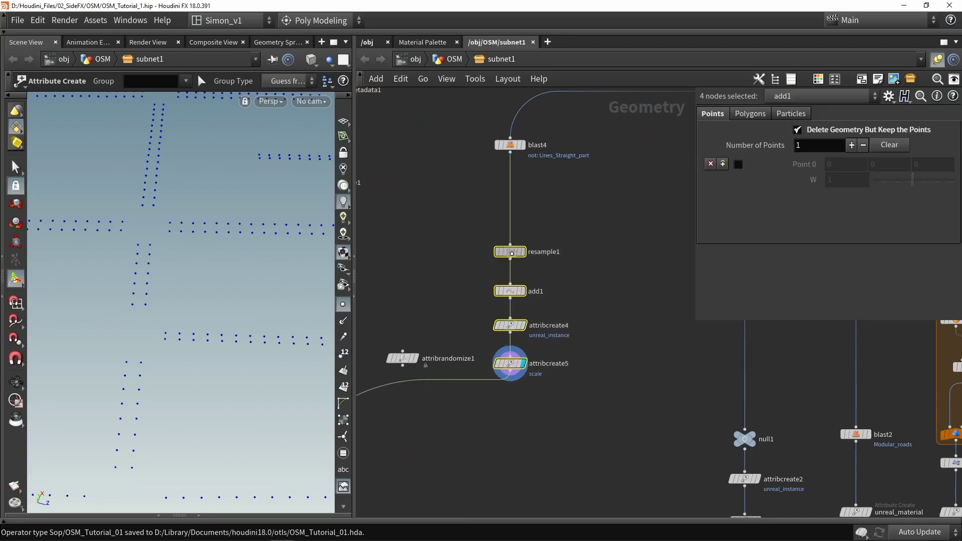
{"action": "key", "text": "l"}
{"action": "left_click_drag", "start_coordinate": [557, 390], "coordinate": [486, 300]}
{"action": "left_click_drag", "start_coordinate": [396, 367], "coordinate": [414, 443]}
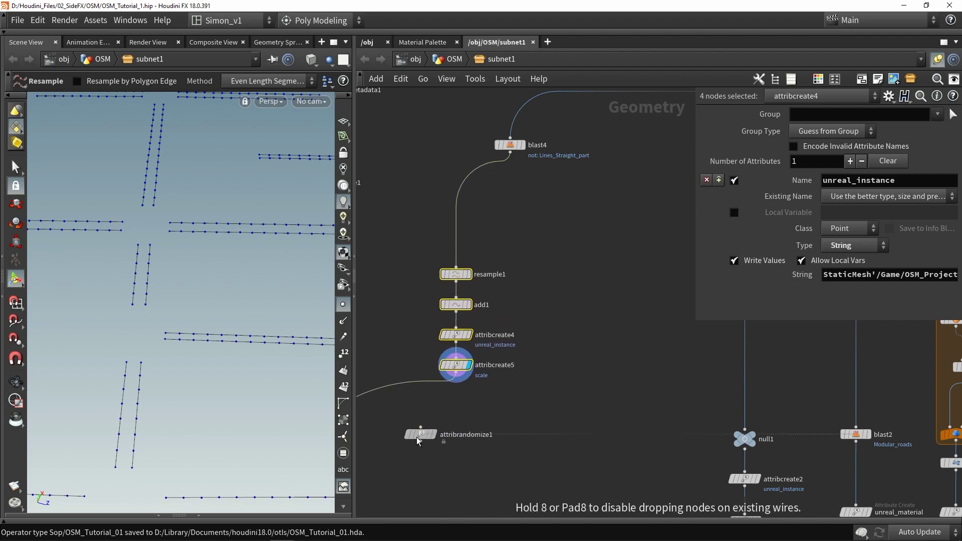
{"action": "left_click_drag", "start_coordinate": [458, 274], "coordinate": [503, 289]}
{"action": "left_click", "coordinate": [525, 224]}
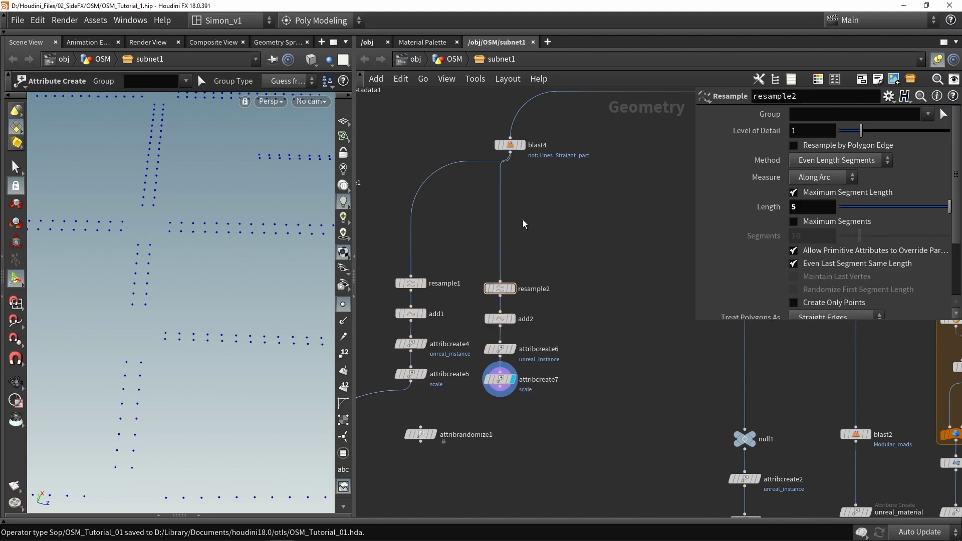
Move resample2 up the new branch, display it, and set its maximum segment length to 15
{"action": "scroll", "coordinate": [522, 230], "scroll_direction": "up", "scroll_amount": 1}
{"action": "middle_click_drag", "start_coordinate": [522, 230], "coordinate": [543, 270]}
{"action": "left_click_drag", "start_coordinate": [522, 340], "coordinate": [522, 244]}
{"action": "left_click", "coordinate": [534, 245]}
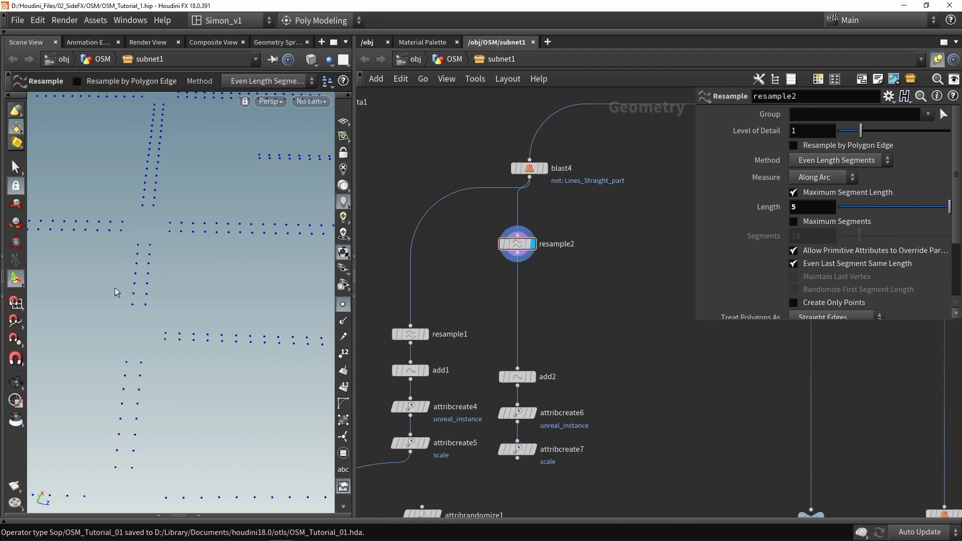
{"action": "mouse_move", "coordinate": [518, 249]}
{"action": "type", "text": "15"}
{"action": "key", "text": "Return"}
{"action": "scroll", "coordinate": [575, 306], "scroll_direction": "up", "scroll_amount": 2}
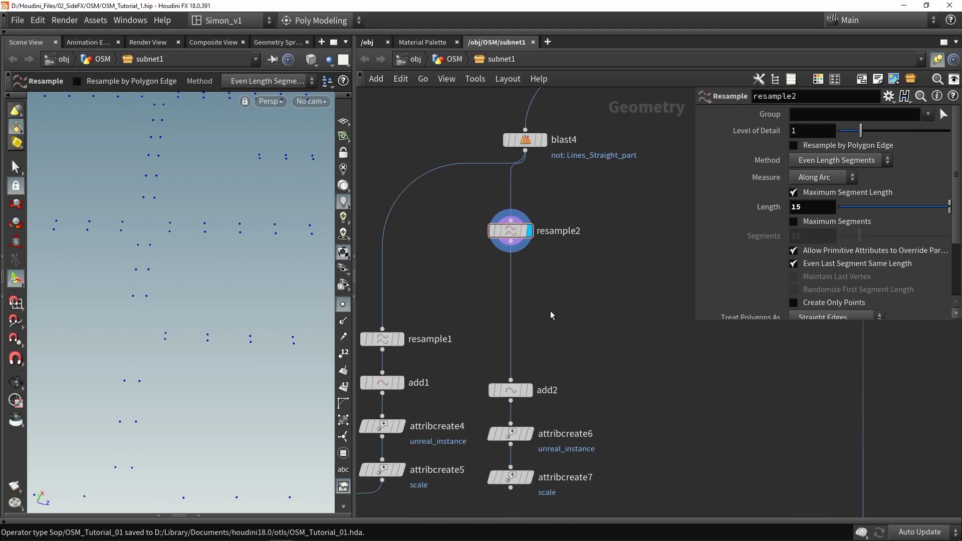
Insert a Peak node between resample2 and add2, display it, and turn off Recompute Point Normals
{"action": "key", "text": "Tab"}
{"action": "type", "text": "peak"}
{"action": "key", "text": "Return"}
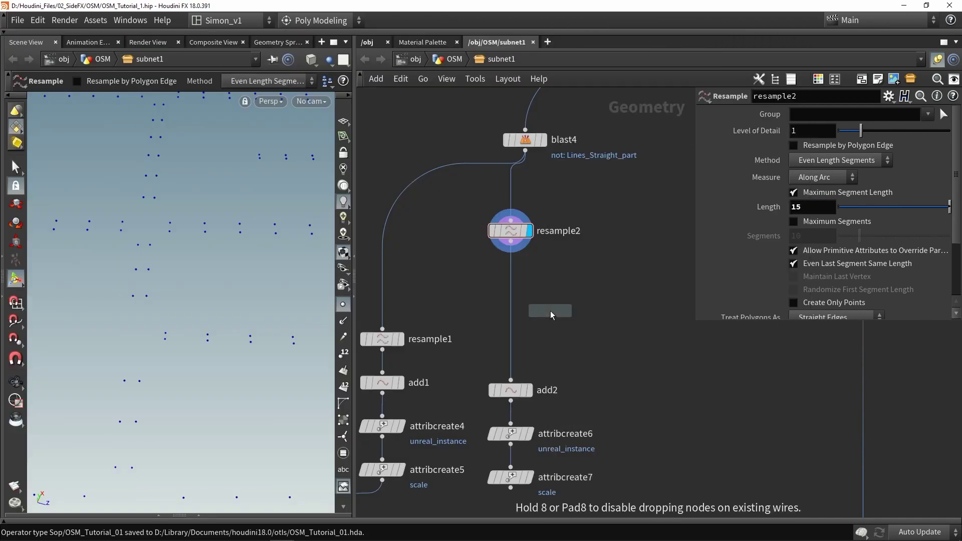
{"action": "left_click", "coordinate": [548, 300]}
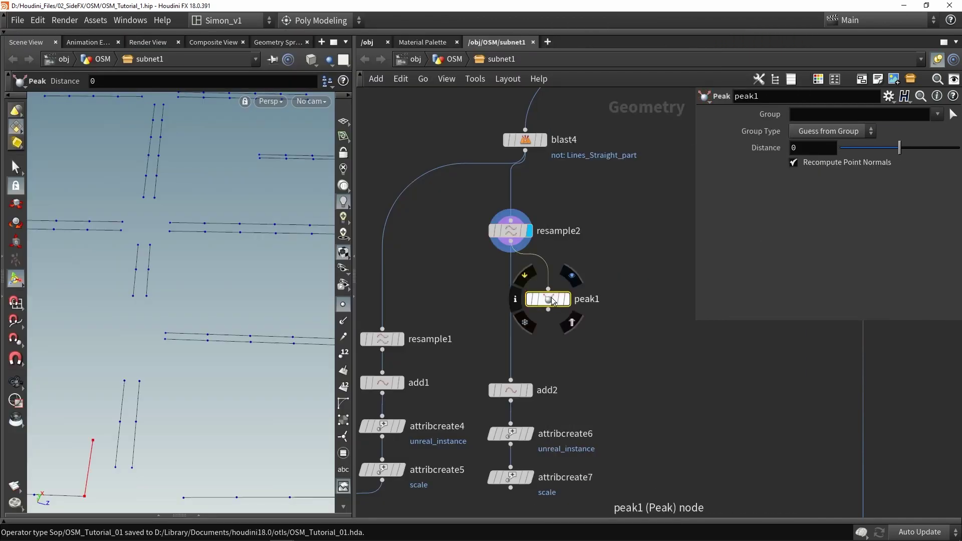
{"action": "left_click_drag", "start_coordinate": [553, 301], "coordinate": [515, 281]}
{"action": "key", "text": "r"}
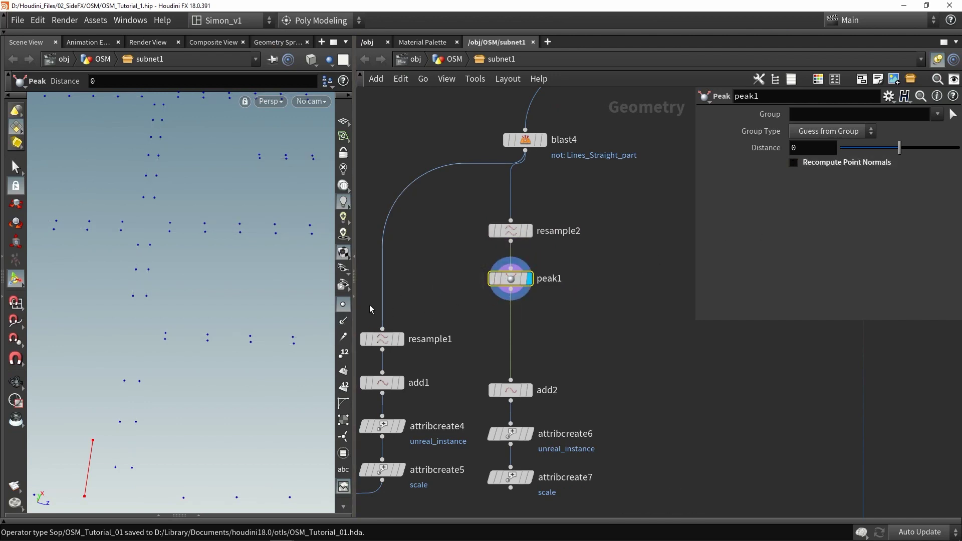
Show point normals in the viewport and offset the points with a Peak distance of about 0.25
{"action": "left_click", "coordinate": [342, 321]}
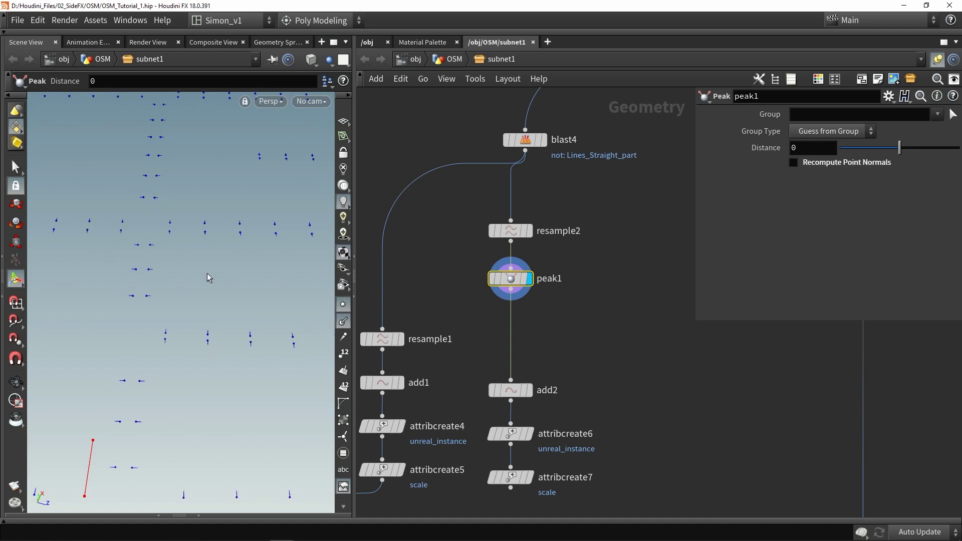
{"action": "left_click_drag", "start_coordinate": [209, 275], "coordinate": [122, 368]}
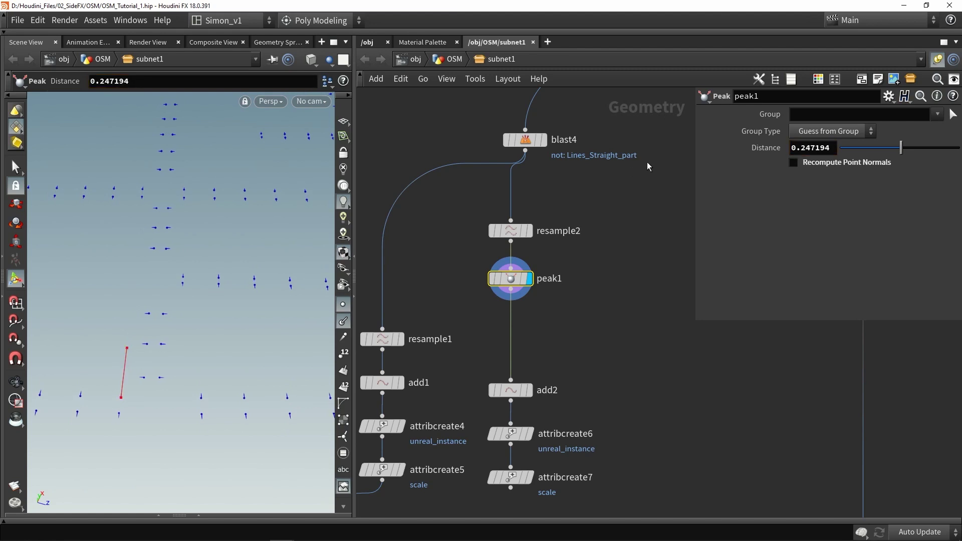
{"action": "middle_click_drag", "start_coordinate": [585, 357], "coordinate": [638, 310]}
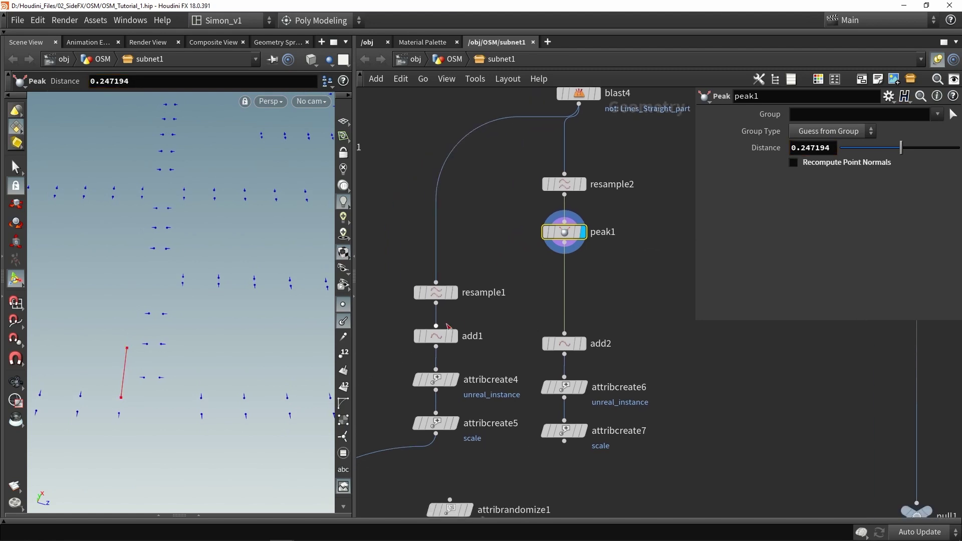
Template resample1 as a reference and set the Peak distance to about 1.43
{"action": "left_click", "coordinate": [448, 293]}
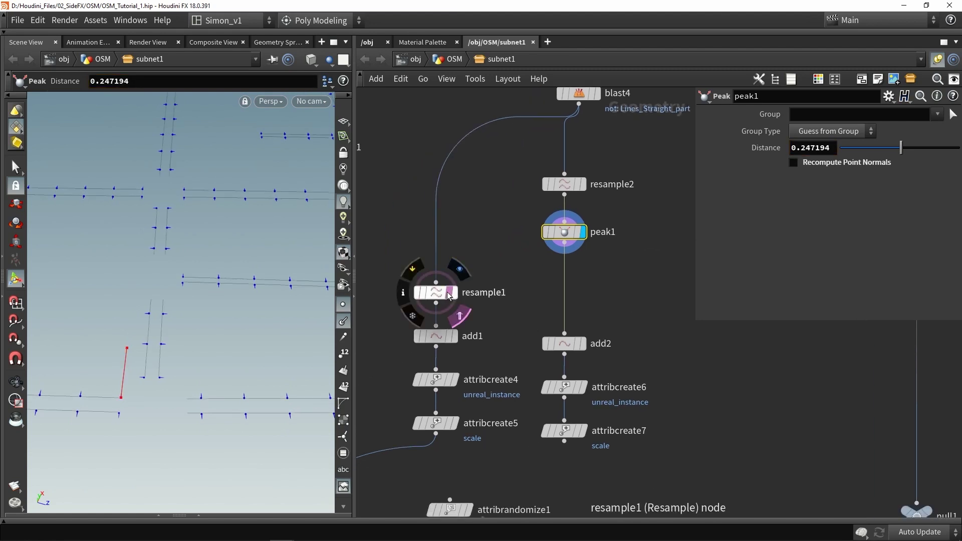
{"action": "scroll", "coordinate": [122, 353], "scroll_direction": "up", "scroll_amount": 5}
{"action": "left_click_drag", "start_coordinate": [121, 443], "coordinate": [121, 436]}
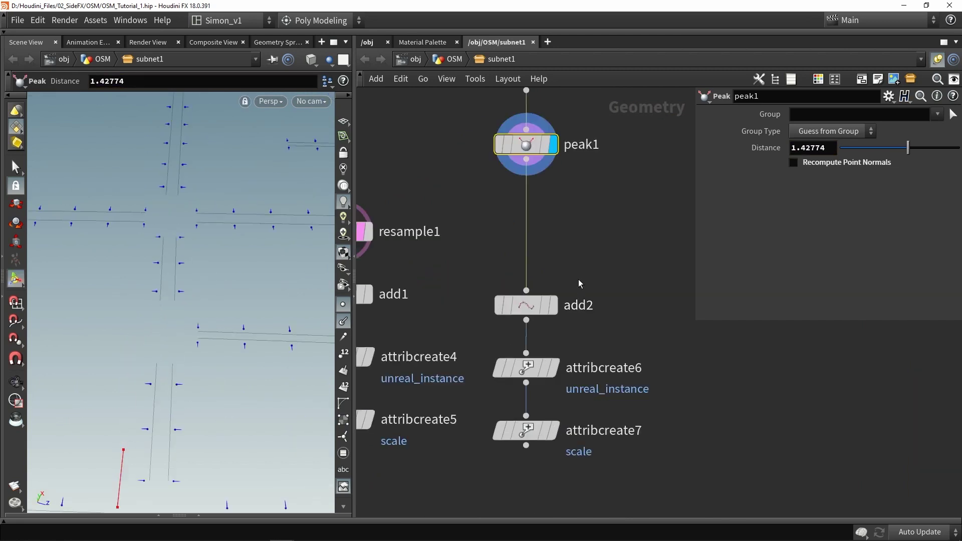
Review the parameters of the copied add2, unreal_instance and scale nodes in the second branch
{"action": "scroll", "coordinate": [579, 279], "scroll_direction": "down", "scroll_amount": 5}
{"action": "mouse_move", "coordinate": [624, 429]}
{"action": "left_mouse_down"}
{"action": "mouse_move", "coordinate": [532, 289]}
{"action": "mouse_move", "coordinate": [544, 274]}
{"action": "left_mouse_up"}
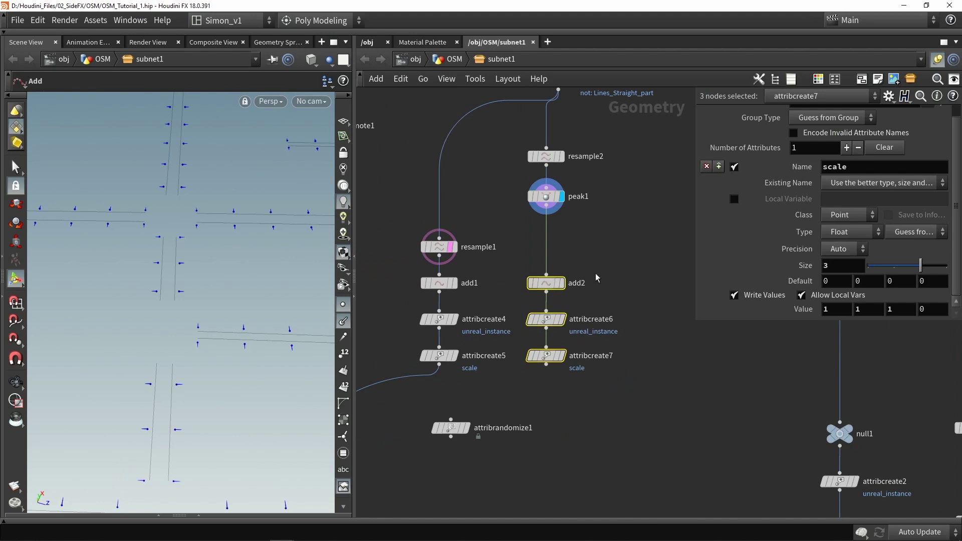
{"action": "left_click", "coordinate": [546, 283]}
{"action": "scroll", "coordinate": [578, 328], "scroll_direction": "up", "scroll_amount": 2}
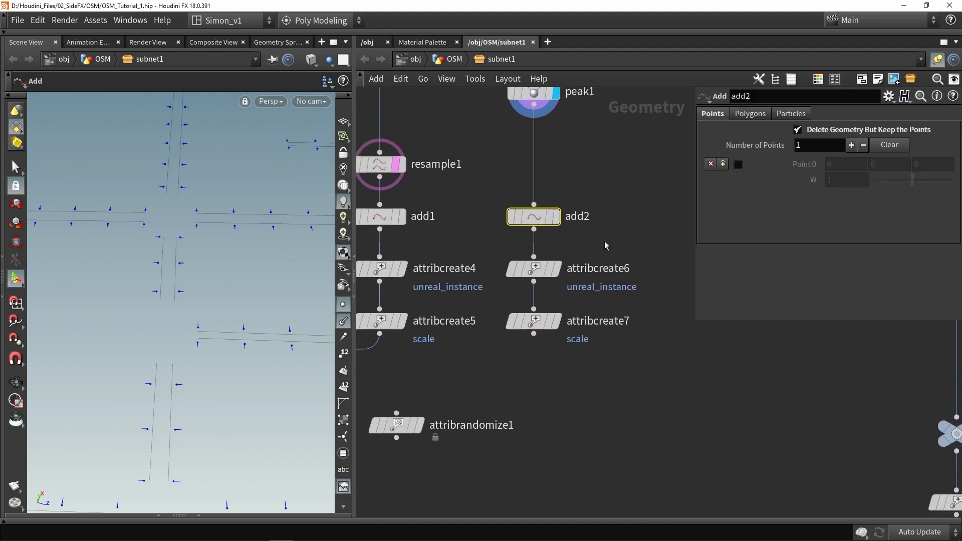
{"action": "left_click", "coordinate": [535, 270]}
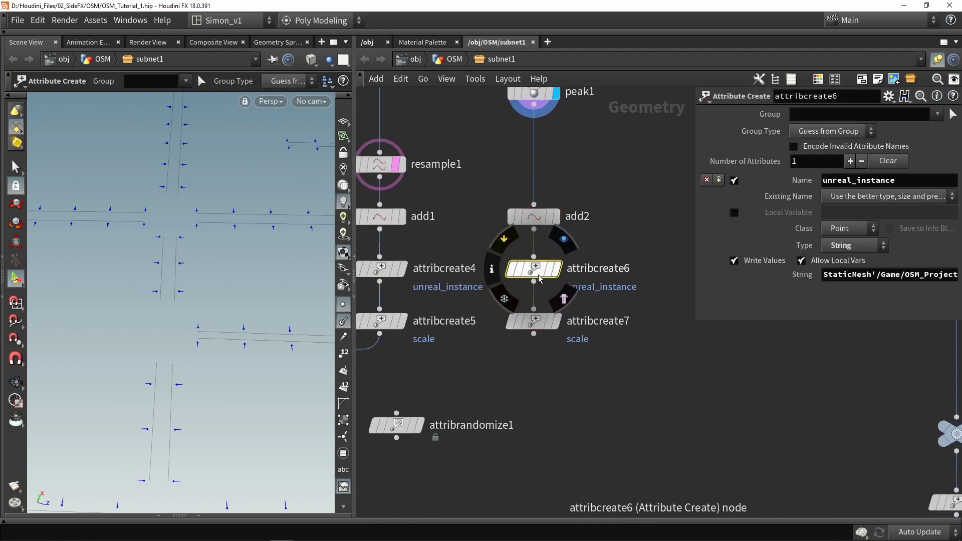
{"action": "left_click", "coordinate": [535, 323]}
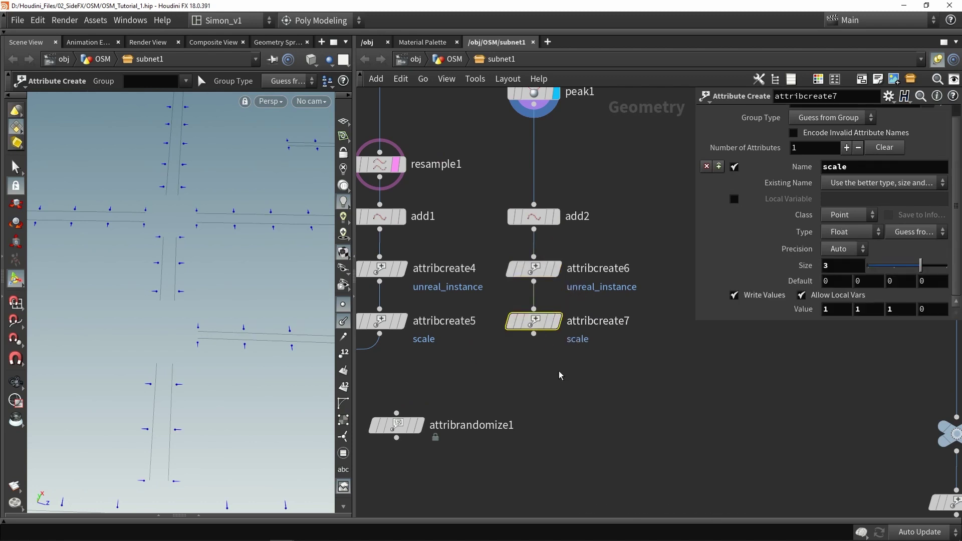
Add a Delete node below attribcreate7, wire it to the scale node's output and display it
{"action": "scroll", "coordinate": [575, 314], "scroll_direction": "down", "scroll_amount": 2}
{"action": "right_click_drag", "start_coordinate": [234, 302], "coordinate": [95, 274], "text": "alt"}
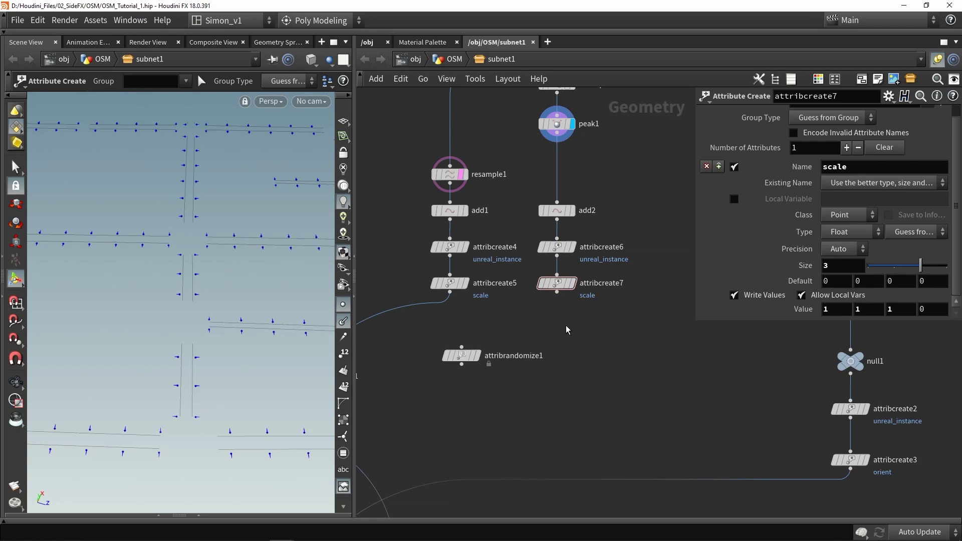
{"action": "key", "text": "Tab"}
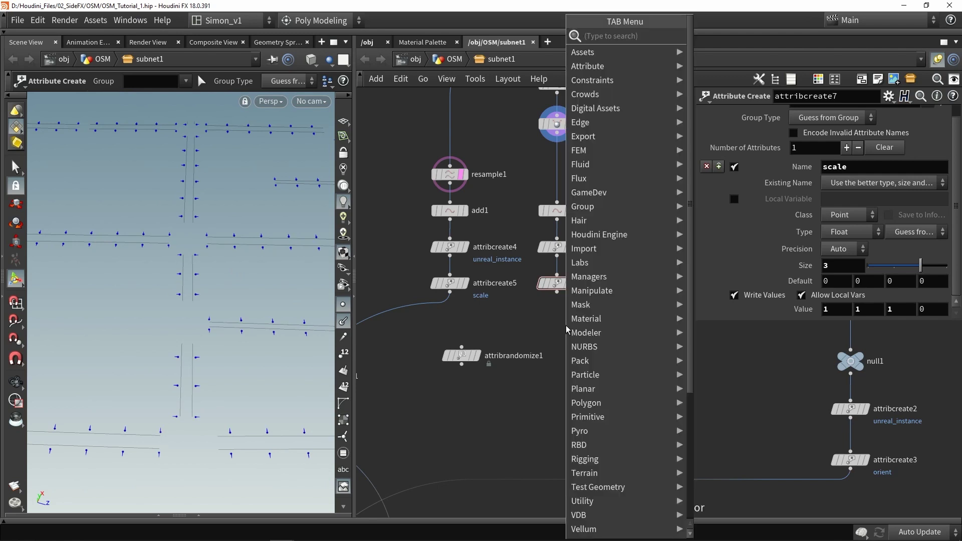
{"action": "type", "text": "delete"}
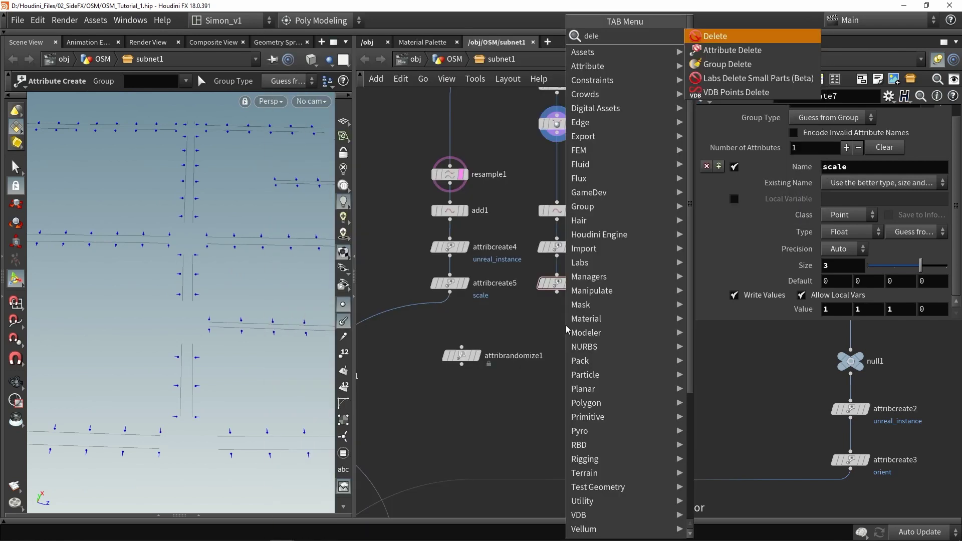
{"action": "key", "text": "Return"}
{"action": "left_click", "coordinate": [566, 330]}
{"action": "scroll", "coordinate": [568, 345], "scroll_direction": "up", "scroll_amount": 5}
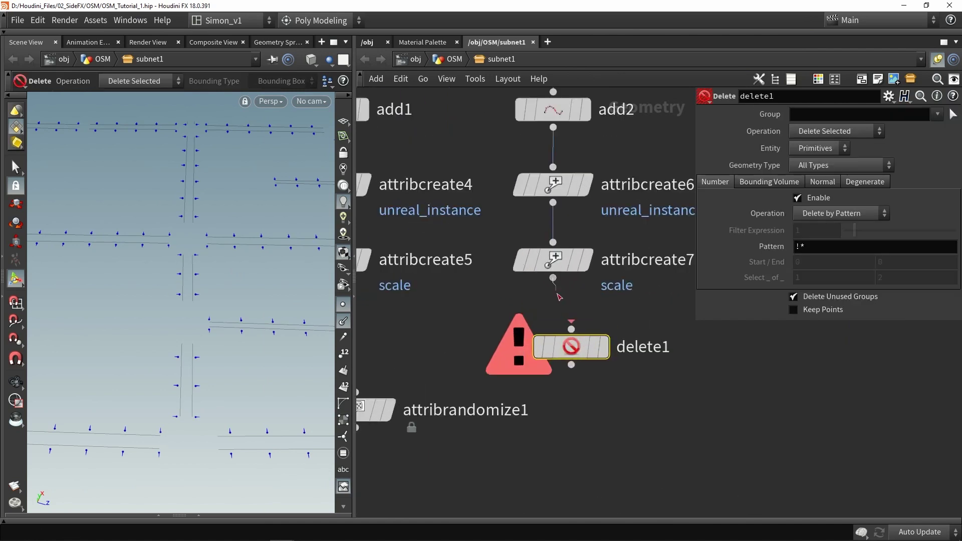
{"action": "left_click", "coordinate": [594, 307]}
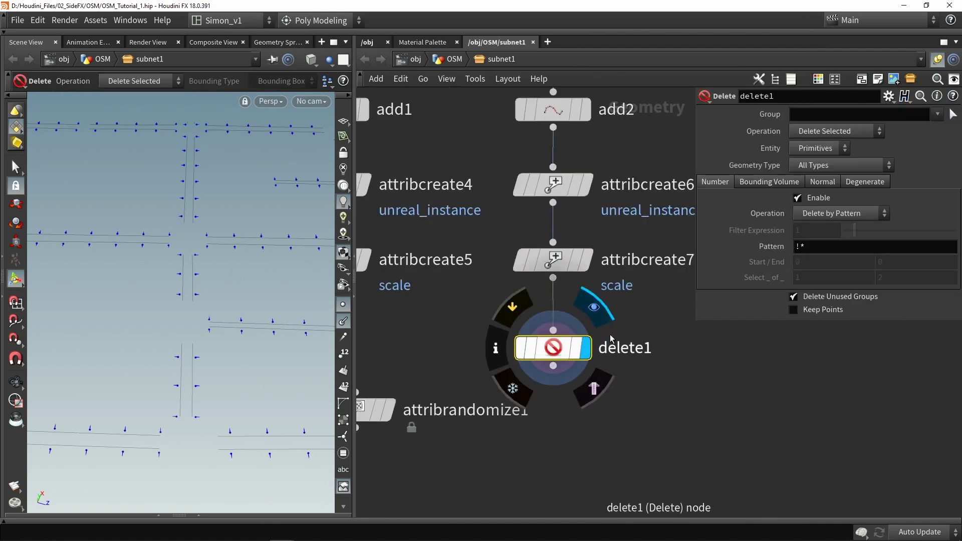
Set the Delete node's entity to Points and its number operation to Delete by Expression
{"action": "left_click", "coordinate": [801, 150]}
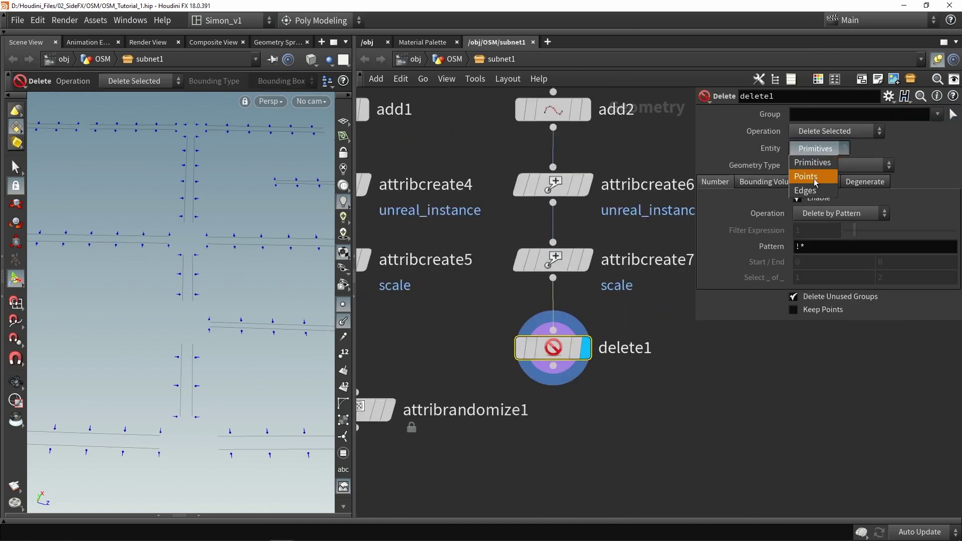
{"action": "left_click", "coordinate": [816, 178]}
{"action": "left_click", "coordinate": [812, 215]}
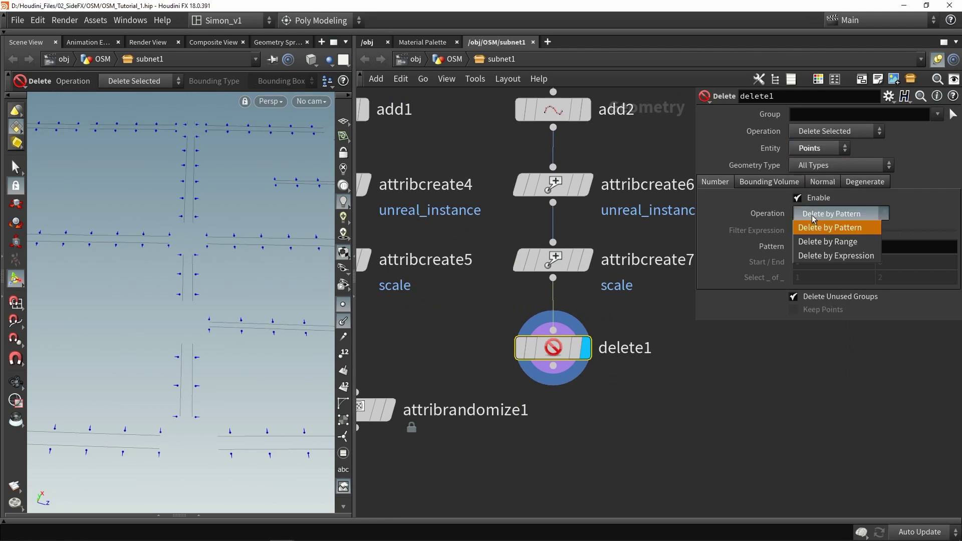
{"action": "left_click", "coordinate": [825, 257]}
{"action": "left_click_drag", "start_coordinate": [808, 230], "coordinate": [726, 218]}
{"action": "key", "text": "BackSpace"}
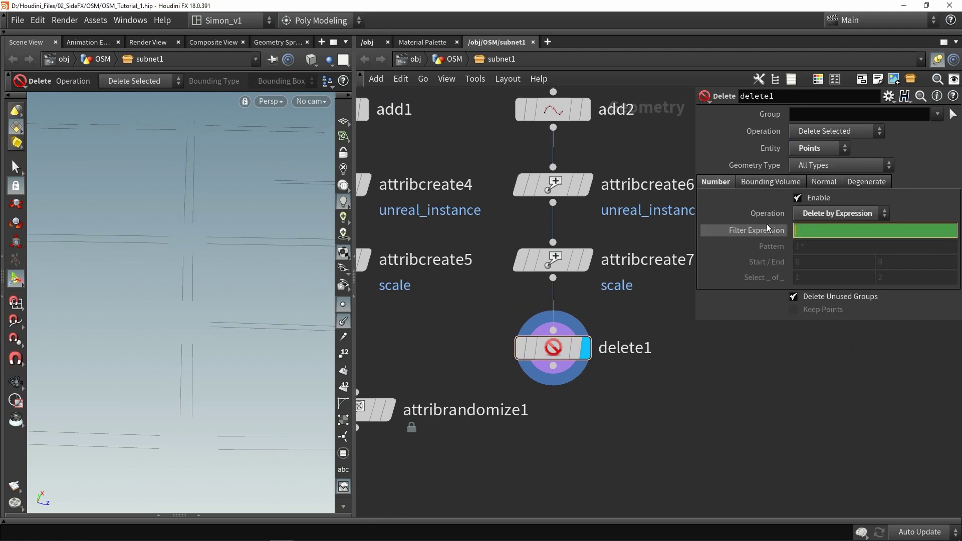
{"action": "type", "text": "rand"}
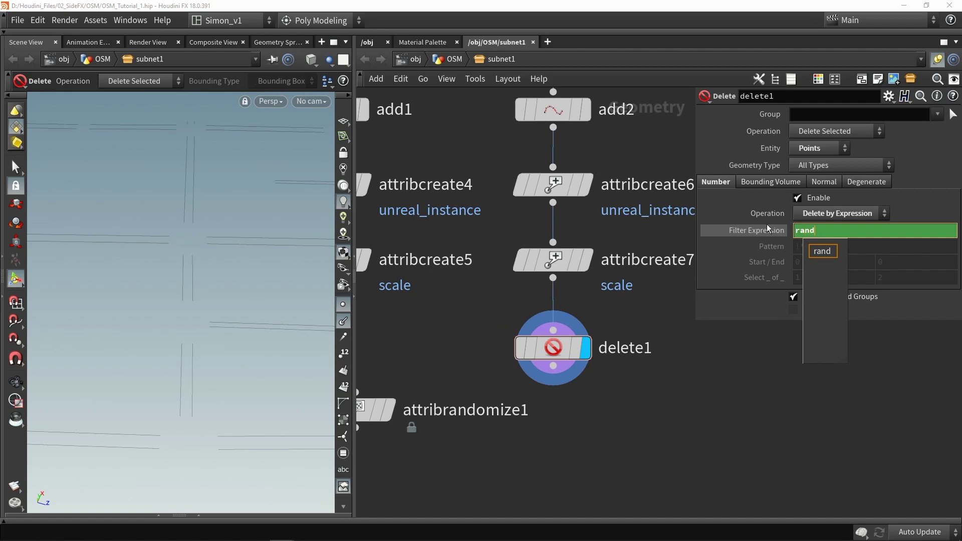
{"action": "key", "text": "Escape"}
{"action": "type", "text": "(@ptnum"}
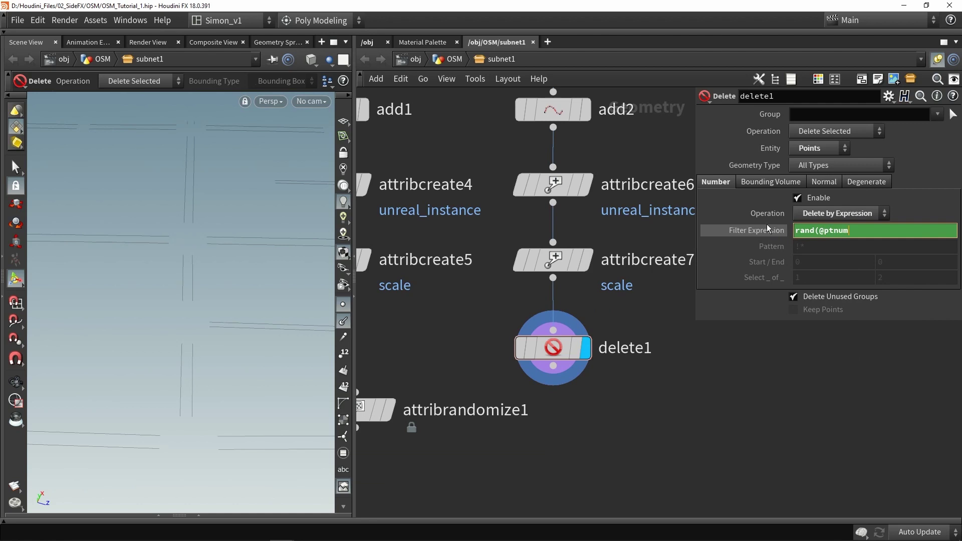
{"action": "type", "text": ")"}
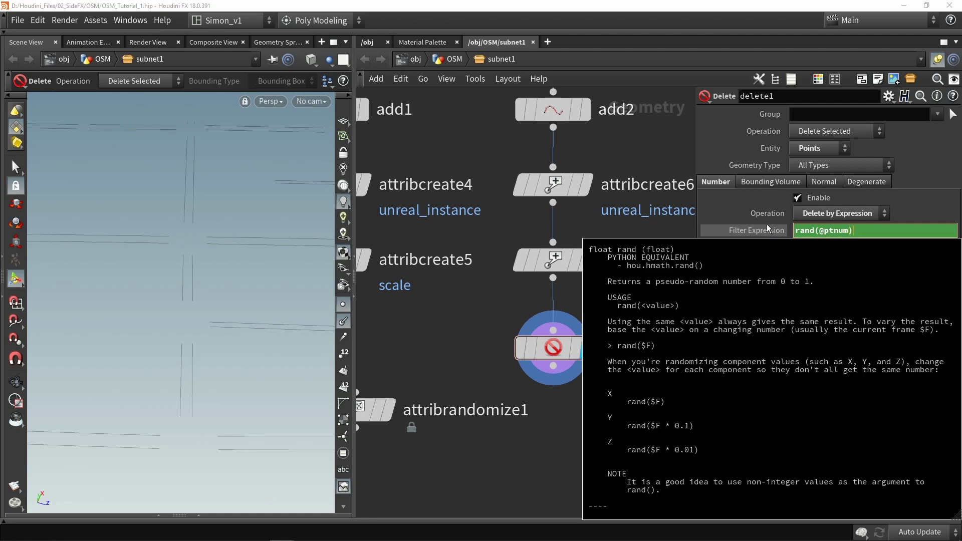
{"action": "type", "text": ">0.8"}
{"action": "key", "text": "Return"}
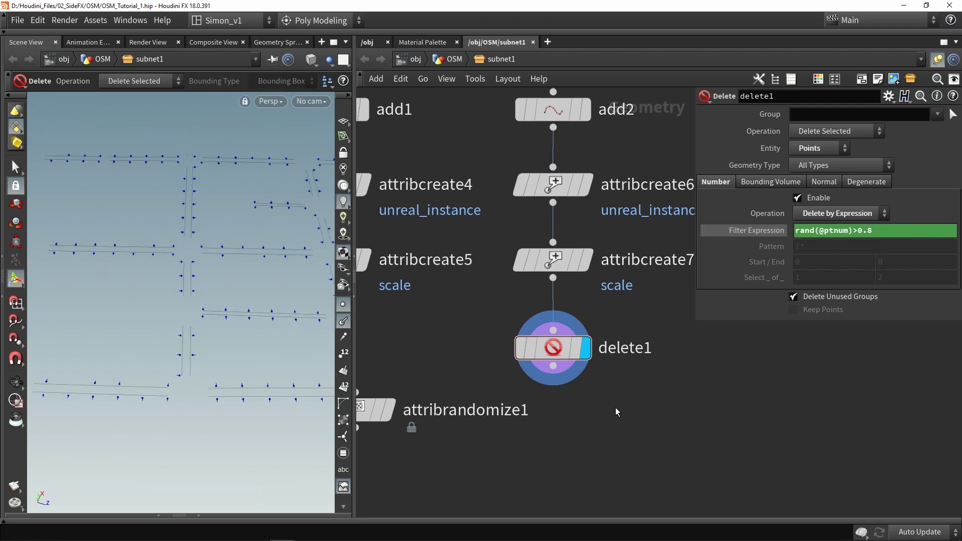
Merge attribcreate5 and delete1 with a new Merge node, move attribrandomize1 out of the way and display the merge
{"action": "scroll", "coordinate": [618, 350], "scroll_direction": "down", "scroll_amount": 2}
{"action": "scroll", "coordinate": [596, 375], "scroll_direction": "down", "scroll_amount": 2}
{"action": "key", "text": "Tab"}
{"action": "type", "text": "mer"}
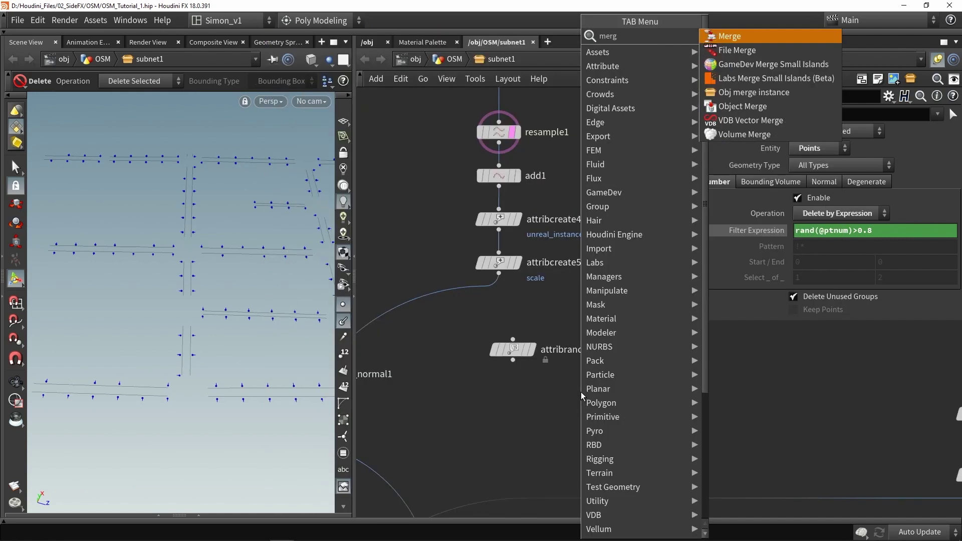
{"action": "key", "text": "Return"}
{"action": "left_click", "coordinate": [418, 296]}
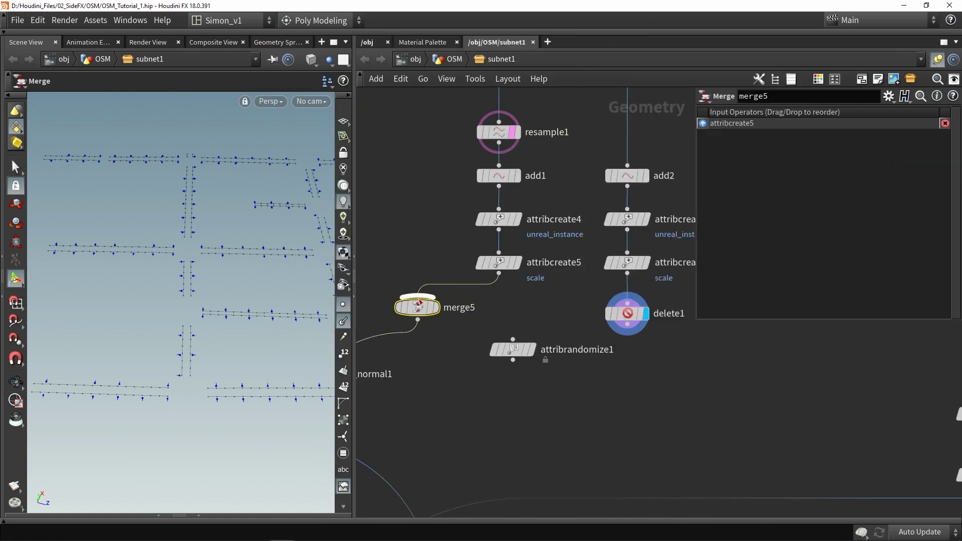
{"action": "left_click_drag", "start_coordinate": [415, 301], "coordinate": [565, 384]}
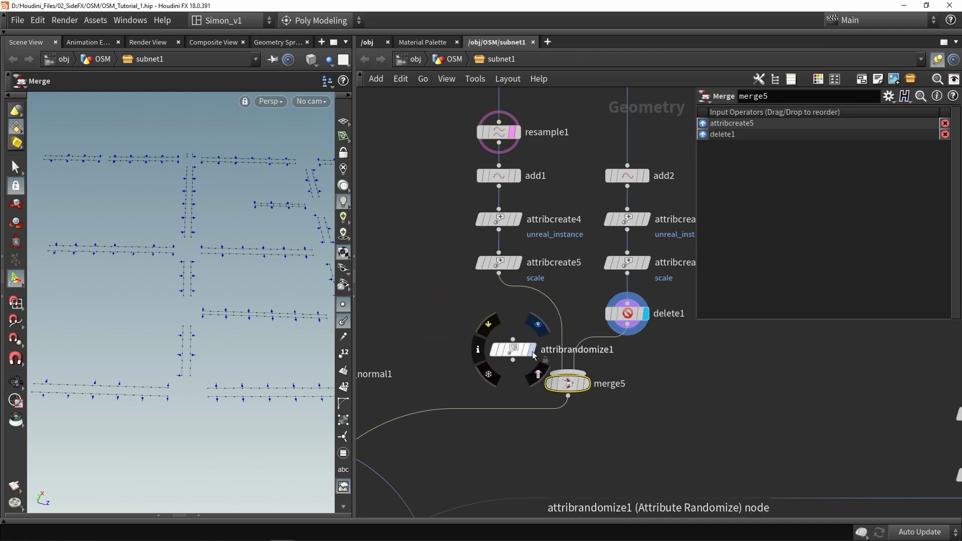
{"action": "left_click_drag", "start_coordinate": [521, 349], "coordinate": [390, 262]}
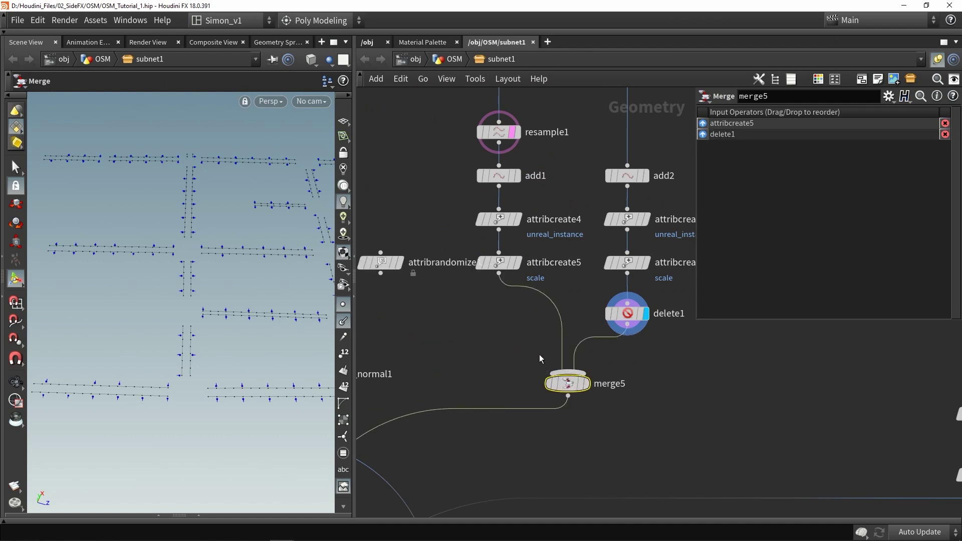
{"action": "left_click_drag", "start_coordinate": [587, 384], "coordinate": [557, 379]}
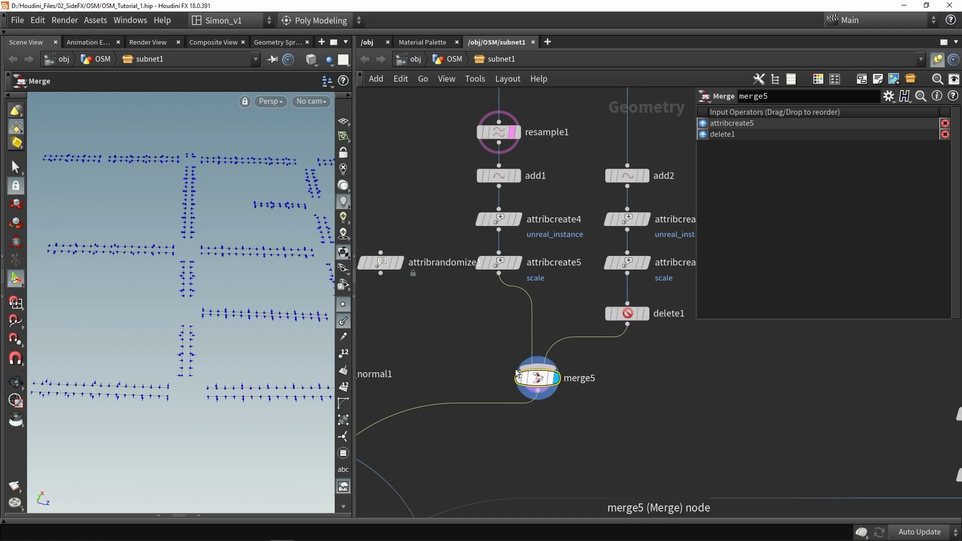
Set the unreal_instance string of attribcreate6 to StaticMesh'/Game/OSM_Project/Models/Tree_01.Tree_01'
{"action": "left_click_drag", "start_coordinate": [214, 225], "coordinate": [329, 321]}
{"action": "scroll", "coordinate": [626, 303], "scroll_direction": "down", "scroll_amount": 5}
{"action": "scroll", "coordinate": [622, 115], "scroll_direction": "up", "scroll_amount": 5}
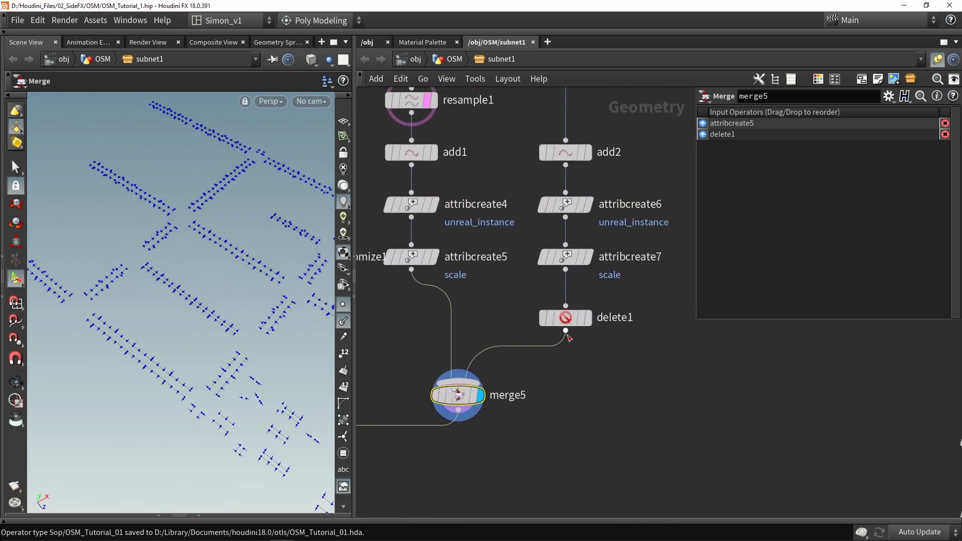
{"action": "left_click", "coordinate": [566, 204]}
{"action": "triple_click", "coordinate": [845, 279]}
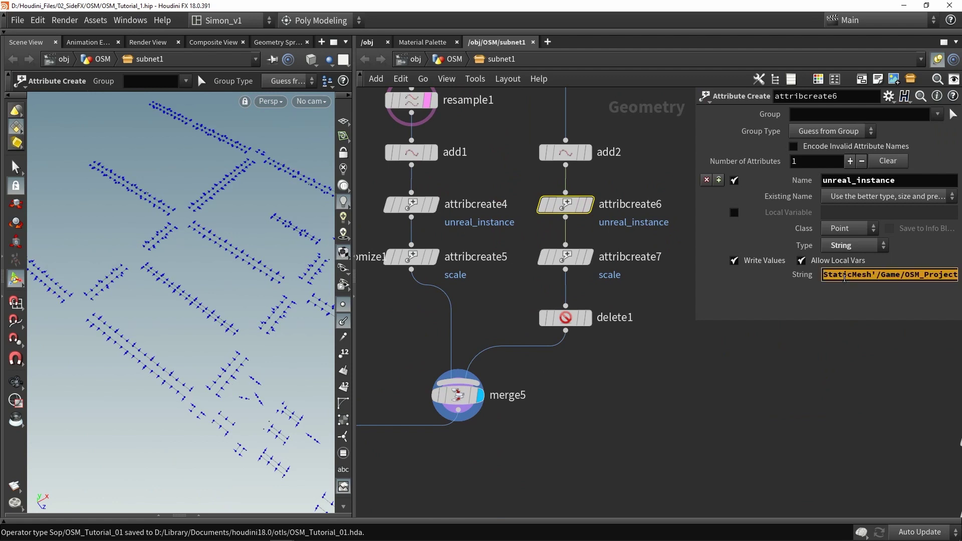
{"action": "type", "text": "StaticMesh'/Game/OSM_Project/Models/Tree_01.Tree_01'"}
{"action": "left_click", "coordinate": [741, 387]}
Select merge5 and save the OSM_Tutorial_01 digital asset
{"action": "middle_click_drag", "start_coordinate": [616, 391], "coordinate": [582, 263]}
{"action": "scroll", "coordinate": [583, 264], "scroll_direction": "down", "scroll_amount": 3}
{"action": "left_click_drag", "start_coordinate": [556, 286], "coordinate": [461, 247]}
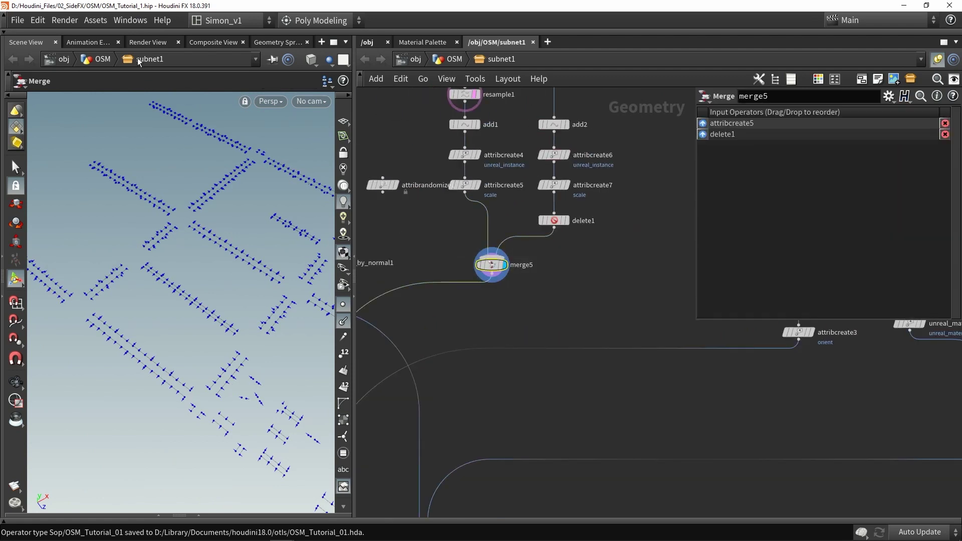
{"action": "left_click", "coordinate": [95, 20]}
{"action": "mouse_move", "coordinate": [225, 86]}
{"action": "left_click", "coordinate": [256, 87]}
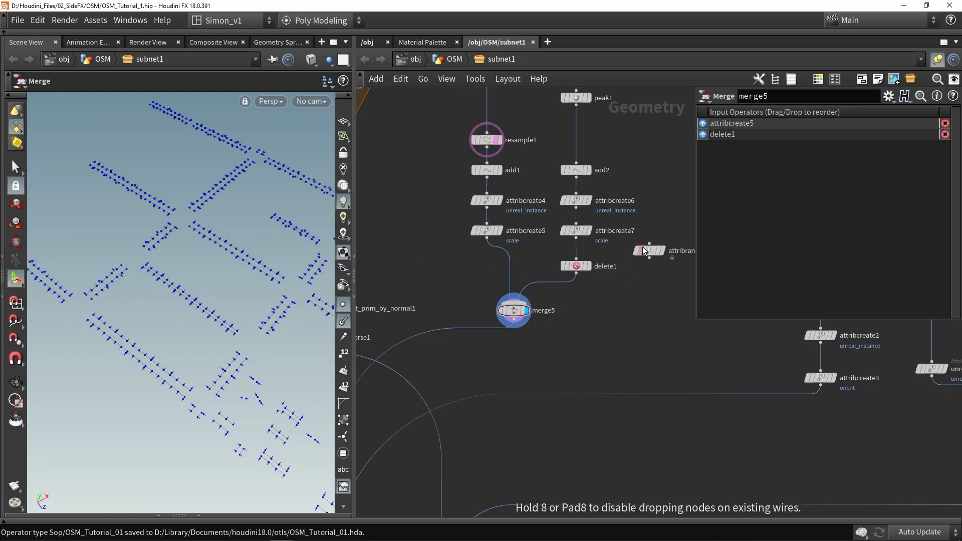
Bypass attribcreate7 and insert attribrandomize1 between it and delete1
{"action": "scroll", "coordinate": [642, 266], "scroll_direction": "up", "scroll_amount": 3}
{"action": "left_click", "coordinate": [573, 270]}
{"action": "left_click", "coordinate": [466, 232]}
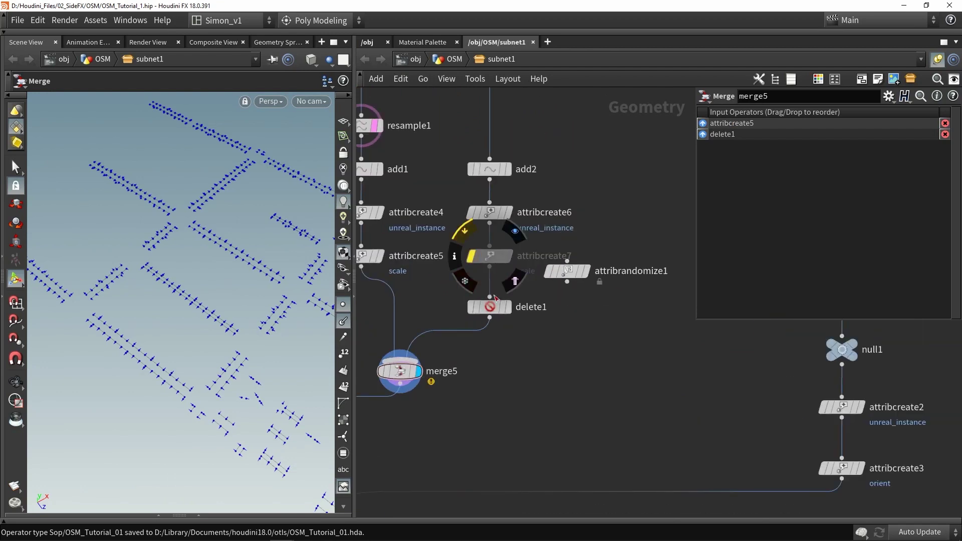
{"action": "left_click_drag", "start_coordinate": [567, 271], "coordinate": [485, 300]}
{"action": "left_click", "coordinate": [485, 291]}
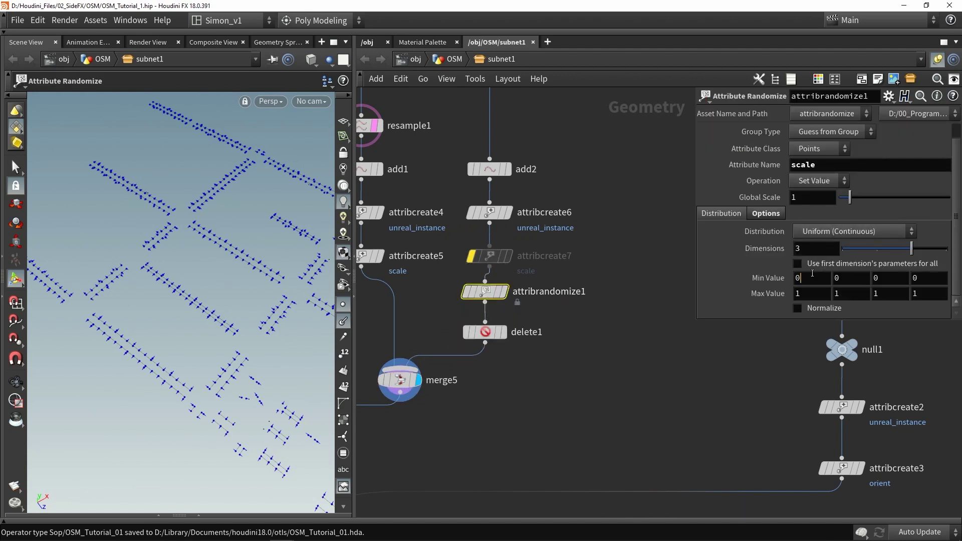
Set the first three minimum values of the scale randomization to 0.7 and save the scene
{"action": "left_click_drag", "start_coordinate": [799, 272], "coordinate": [755, 272]}
{"action": "type", "text": "0.7"}
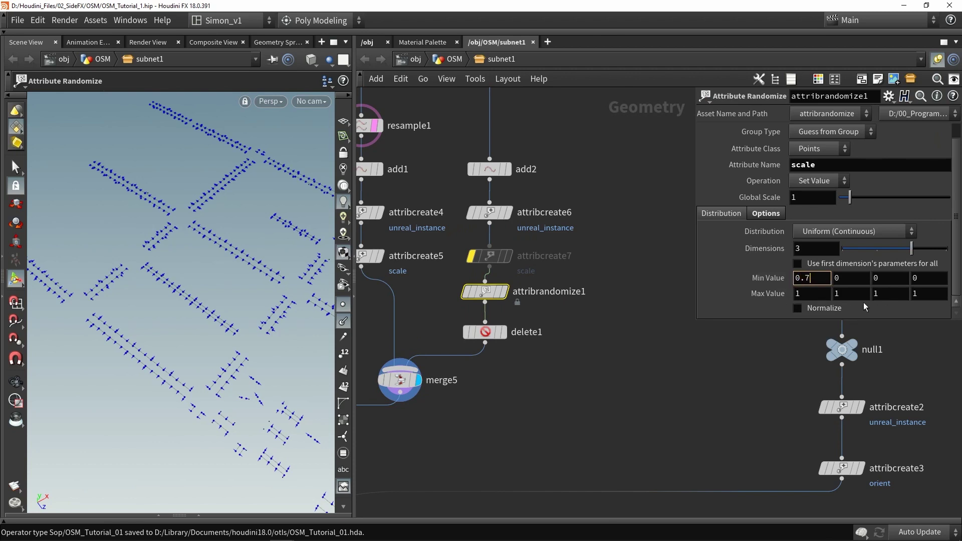
{"action": "key", "text": "Tab"}
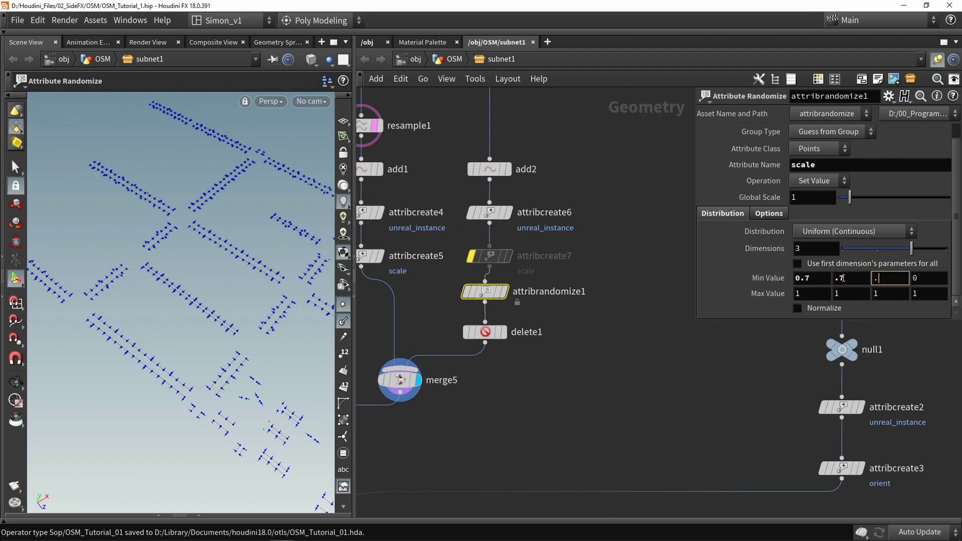
{"action": "left_click", "coordinate": [663, 321]}
{"action": "middle_click_drag", "start_coordinate": [493, 380], "coordinate": [561, 321]}
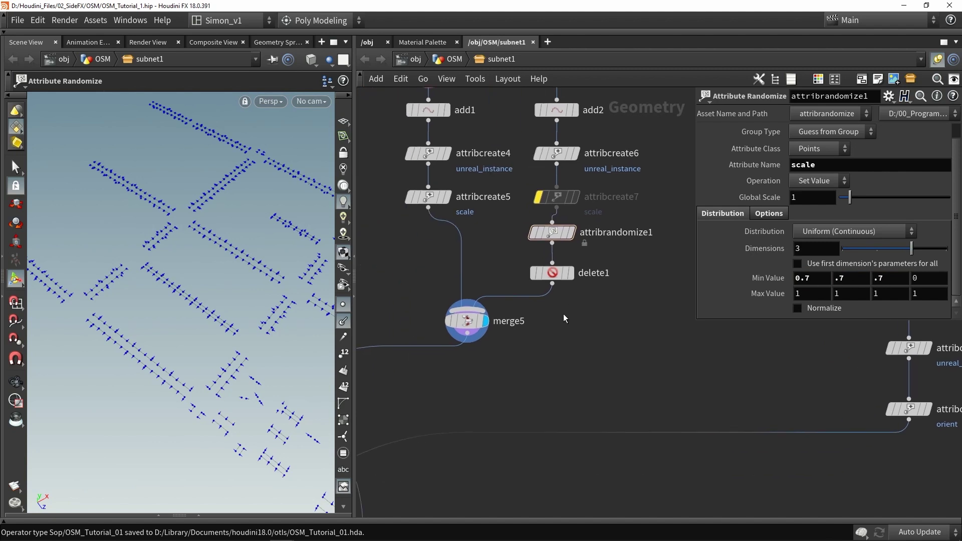
{"action": "middle_click_drag", "start_coordinate": [524, 353], "coordinate": [530, 323]}
{"action": "key", "text": "ctrl+s"}
Move blast4 so that it sits centred above the resample1 and resample2 branches
{"action": "scroll", "coordinate": [537, 316], "scroll_direction": "down", "scroll_amount": 3}
{"action": "scroll", "coordinate": [584, 273], "scroll_direction": "down", "scroll_amount": 3}
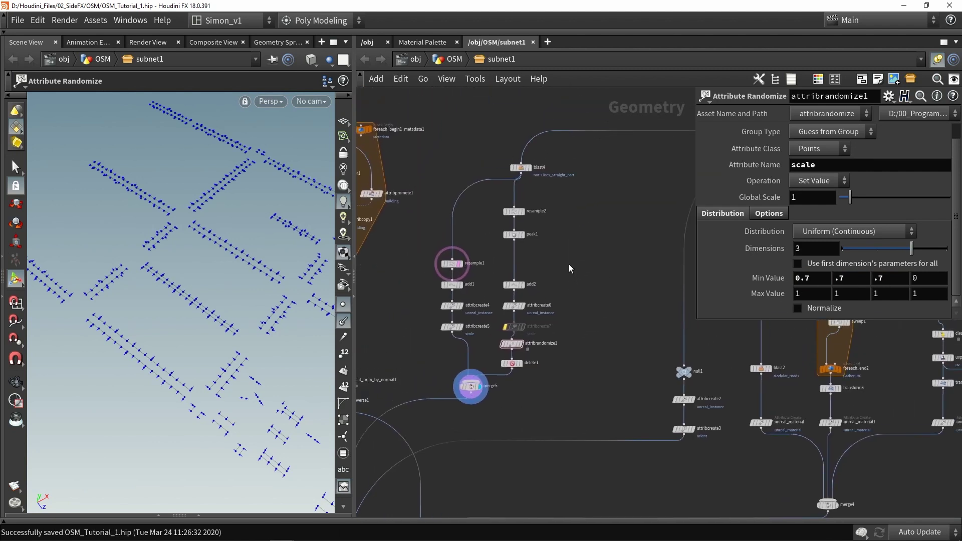
{"action": "scroll", "coordinate": [575, 229], "scroll_direction": "down", "scroll_amount": 1}
{"action": "middle_click_drag", "start_coordinate": [575, 229], "coordinate": [589, 263]}
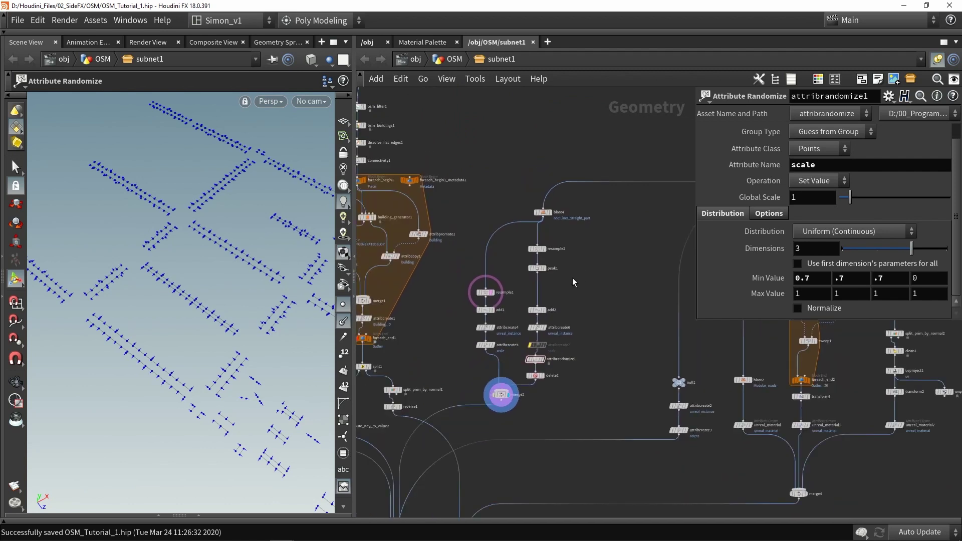
{"action": "scroll", "coordinate": [573, 276], "scroll_direction": "up", "scroll_amount": 1}
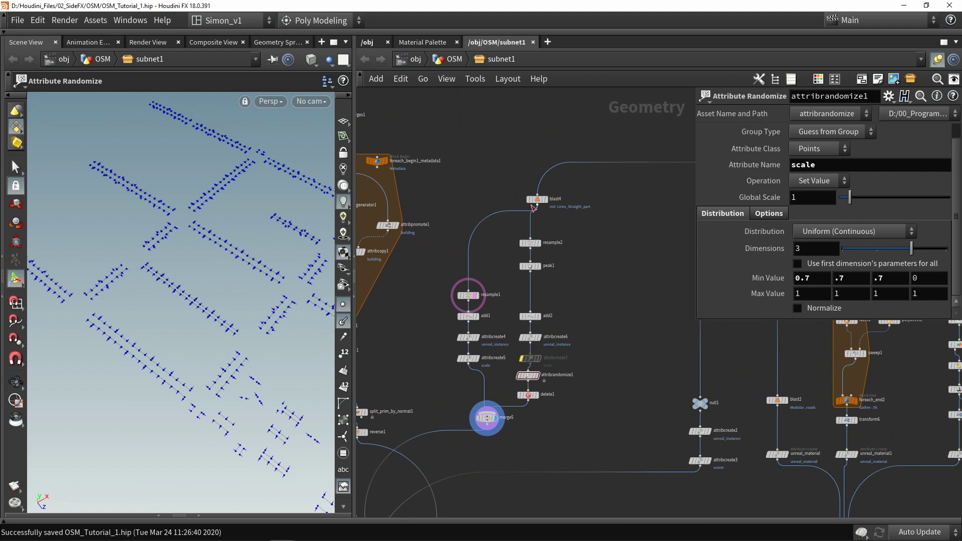
{"action": "left_click_drag", "start_coordinate": [532, 208], "coordinate": [511, 196]}
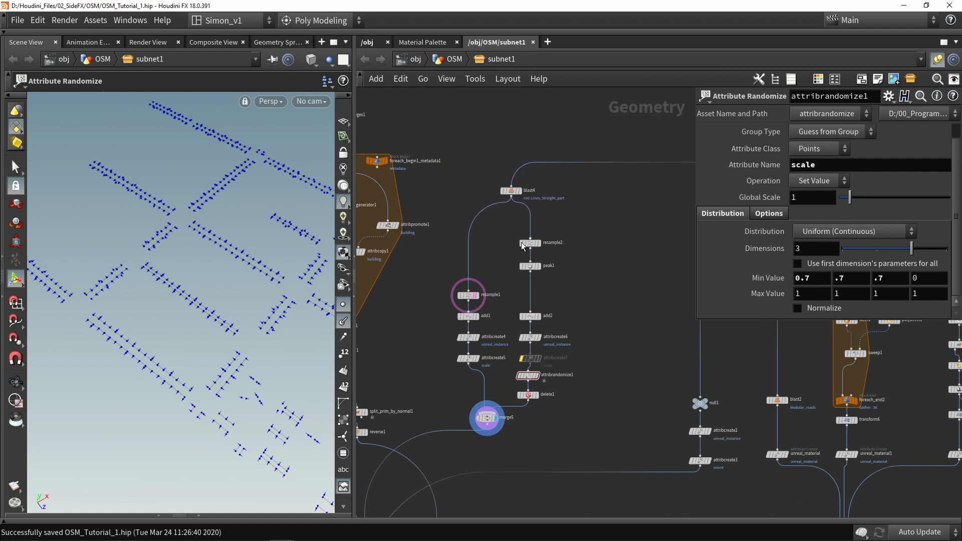
Display resample2 and blast4 in turn to compare the resampled points with the straight road lines
{"action": "scroll", "coordinate": [550, 246], "scroll_direction": "up", "scroll_amount": 3}
{"action": "left_click", "coordinate": [536, 243]}
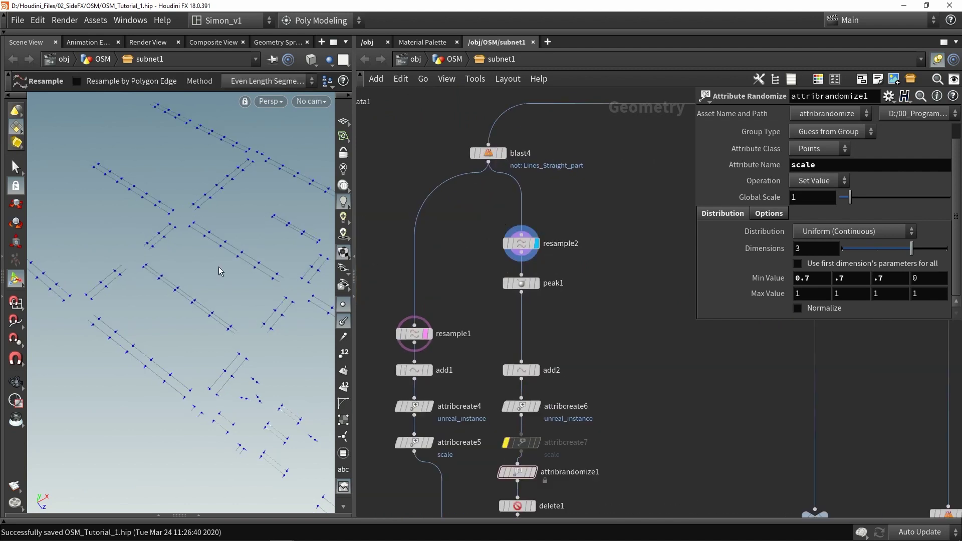
{"action": "scroll", "coordinate": [407, 251], "scroll_direction": "down", "scroll_amount": 3}
{"action": "left_click", "coordinate": [407, 249]}
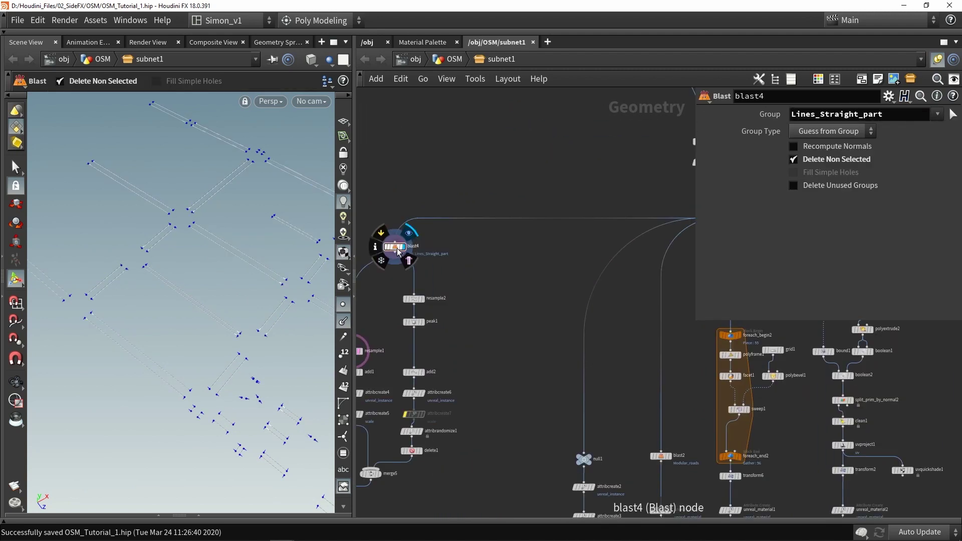
Add a Null node beside clean1, connect it to the first output of split_prim_by_normal2 and display it
{"action": "middle_click_drag", "start_coordinate": [519, 283], "coordinate": [395, 234]}
{"action": "scroll", "coordinate": [440, 254], "scroll_direction": "down", "scroll_amount": 2}
{"action": "scroll", "coordinate": [653, 341], "scroll_direction": "up", "scroll_amount": 5}
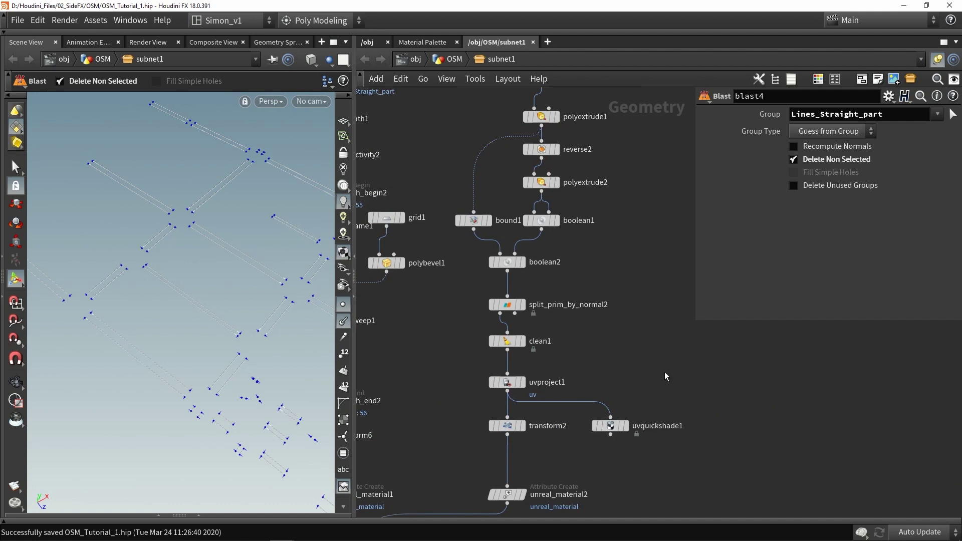
{"action": "key", "text": "Tab"}
{"action": "type", "text": "nu"}
{"action": "key", "text": "Return"}
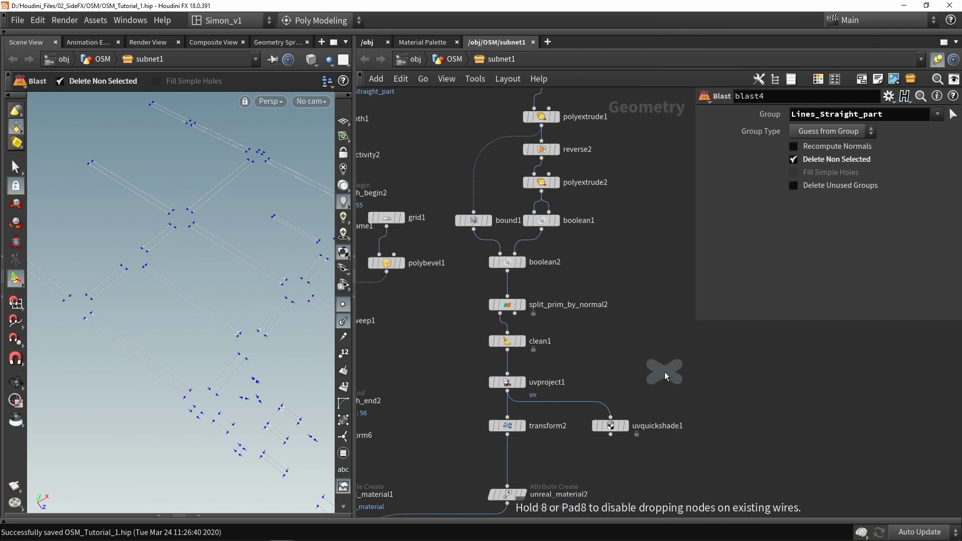
{"action": "left_click", "coordinate": [606, 352]}
{"action": "left_click_drag", "start_coordinate": [507, 321], "coordinate": [606, 340]}
{"action": "left_click", "coordinate": [624, 334]}
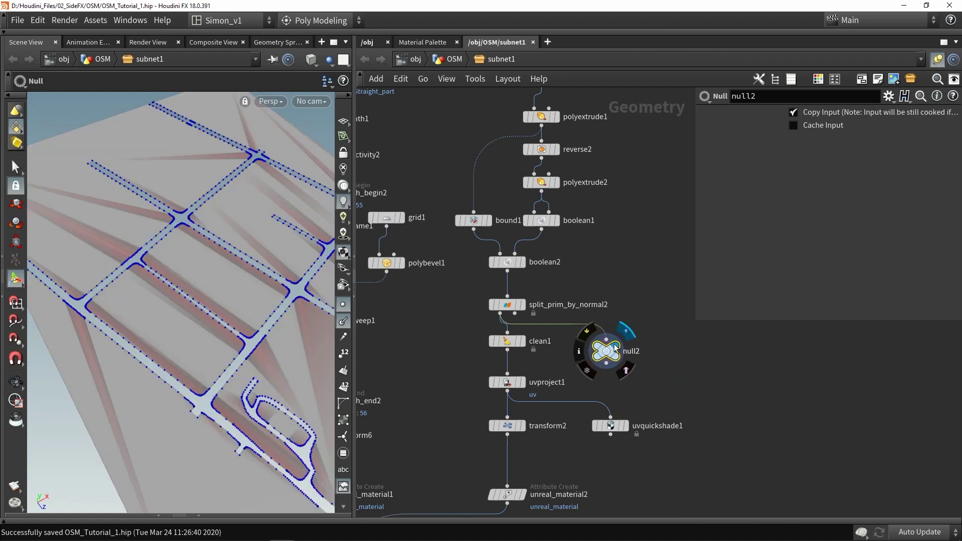
Add an Object Merge node near boolean2 and set null2 as its source object
{"action": "key", "text": "Tab"}
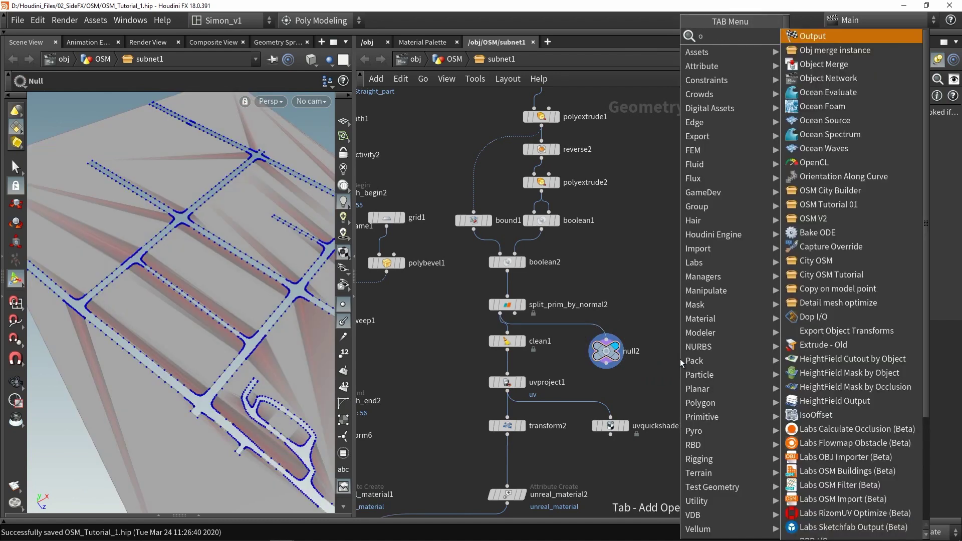
{"action": "type", "text": "obj"}
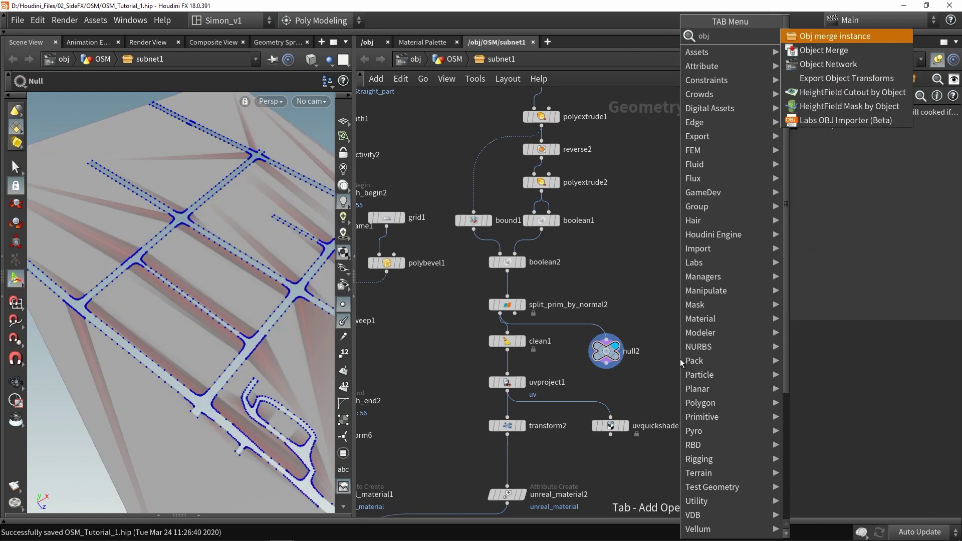
{"action": "left_click", "coordinate": [837, 50]}
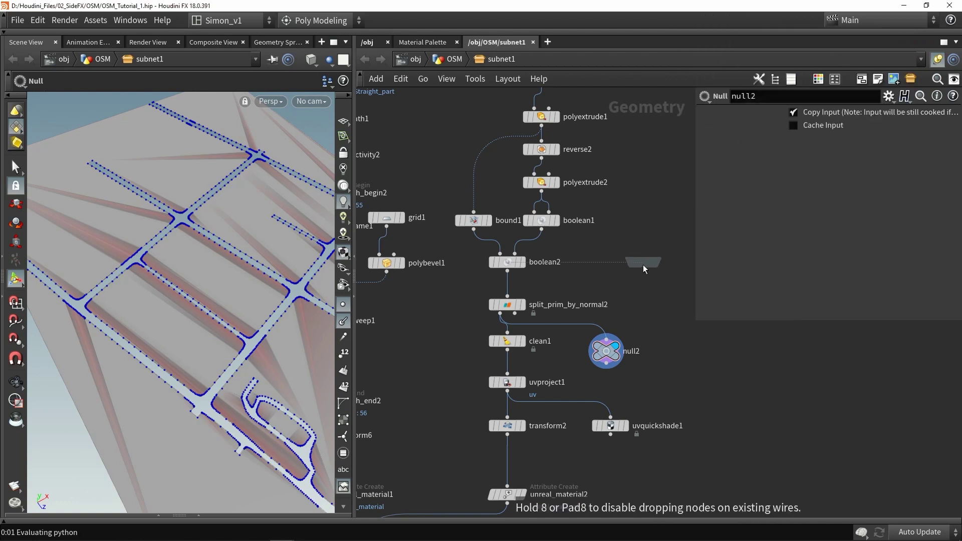
{"action": "left_click", "coordinate": [642, 267]}
{"action": "left_click_drag", "start_coordinate": [609, 348], "coordinate": [842, 150]}
Rename the null2 node to OUT_Pavement
{"action": "double_click", "coordinate": [633, 352]}
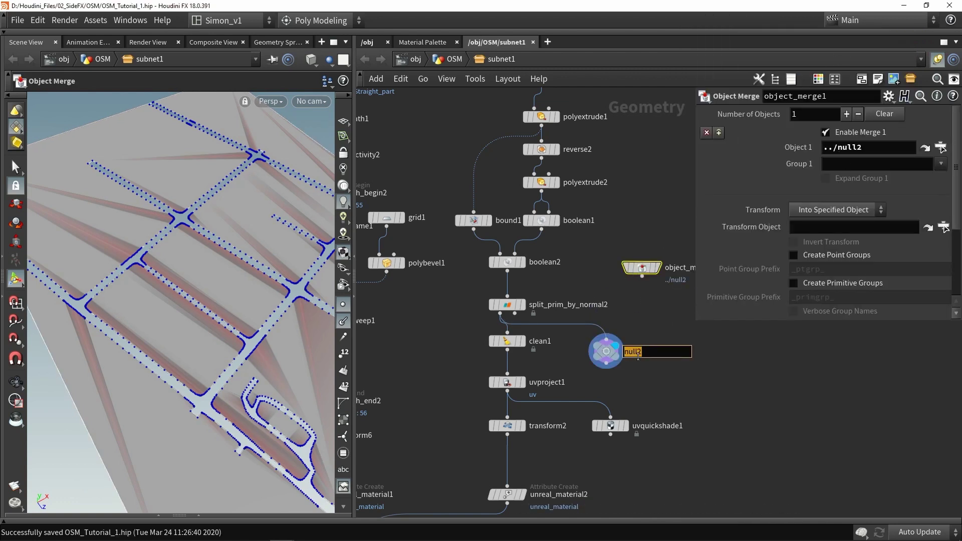
{"action": "type", "text": "OUT_Pevement"}
{"action": "key", "text": "Return"}
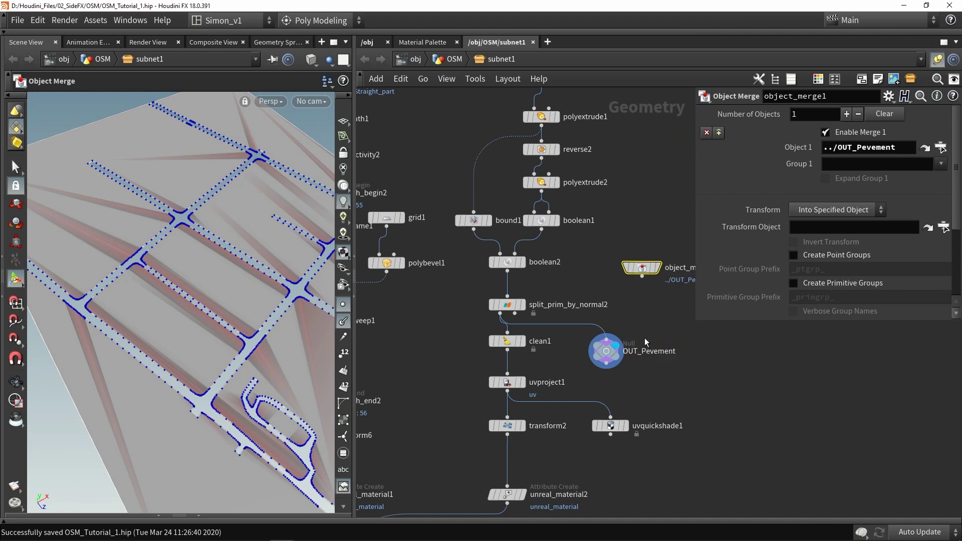
{"action": "double_click", "coordinate": [650, 353]}
{"action": "key", "text": "Return"}
Move the Object Merge node away from the pavement branch and place it beside blast4
{"action": "scroll", "coordinate": [649, 345], "scroll_direction": "down", "scroll_amount": 5}
{"action": "left_click_drag", "start_coordinate": [645, 304], "coordinate": [561, 254]}
{"action": "scroll", "coordinate": [531, 284], "scroll_direction": "up", "scroll_amount": 2}
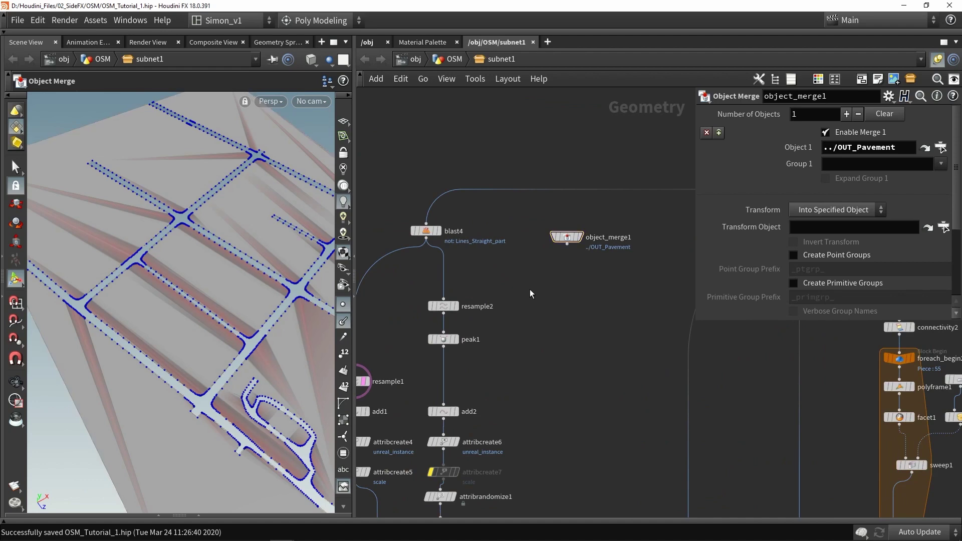
Add a PolyWire node on a new branch from blast4, display it and set its wire radius to 2.2
{"action": "key", "text": "Tab"}
{"action": "type", "text": "pol"}
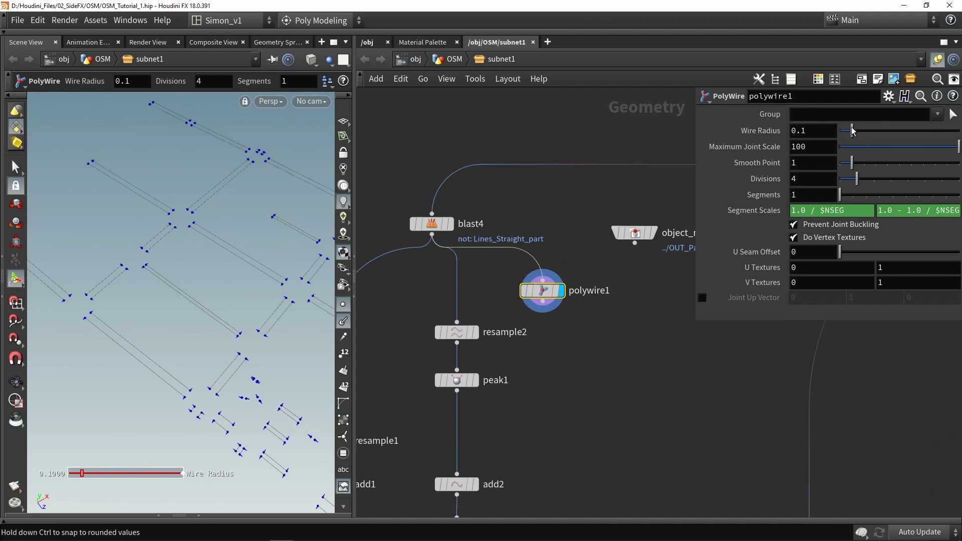
{"action": "left_click_drag", "start_coordinate": [853, 131], "coordinate": [958, 130]}
{"action": "middle_click_drag", "start_coordinate": [820, 132], "coordinate": [893, 147]}
{"action": "middle_click_drag", "start_coordinate": [591, 319], "coordinate": [547, 311]}
Add a Boolean node fed by object_merge1 as Set A and polywire1 as Set B, and display it
{"action": "key", "text": "Tab"}
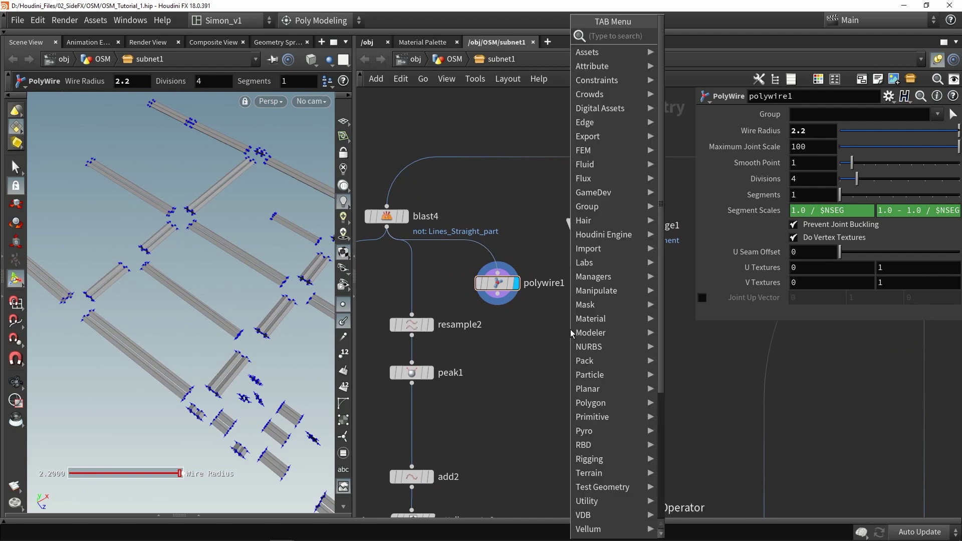
{"action": "type", "text": "bool"}
{"action": "key", "text": "Return"}
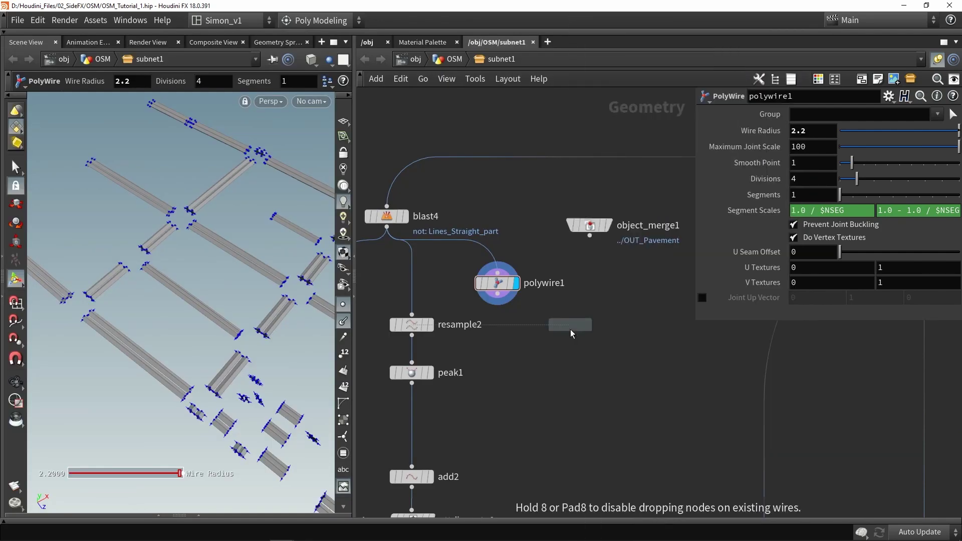
{"action": "left_click", "coordinate": [571, 333]}
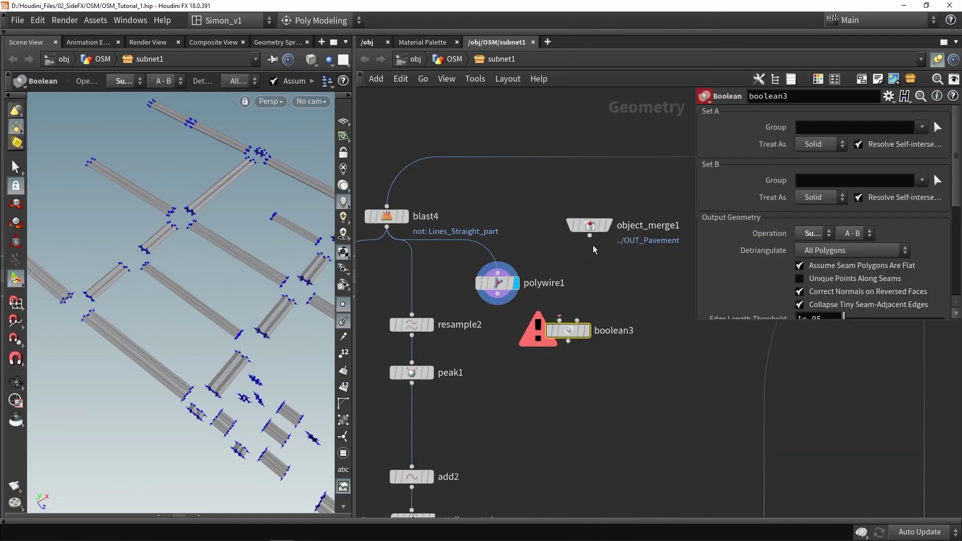
{"action": "left_click_drag", "start_coordinate": [590, 236], "coordinate": [559, 320]}
{"action": "left_click_drag", "start_coordinate": [498, 294], "coordinate": [554, 365]}
{"action": "left_click", "coordinate": [572, 365]}
Disable self-intersection resolving for Set A of boolean3 and set its operation to Intersect
{"action": "left_click", "coordinate": [858, 144]}
{"action": "left_click", "coordinate": [813, 234]}
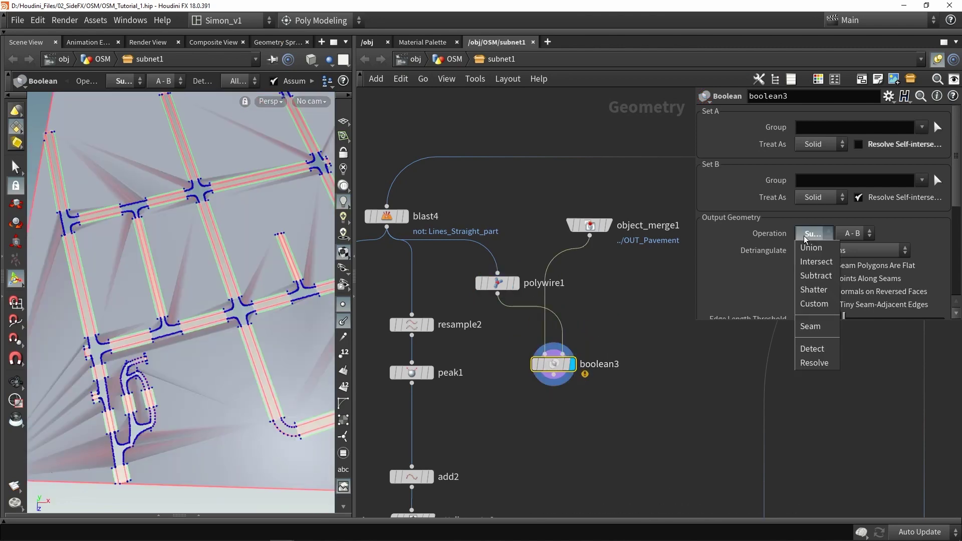
{"action": "left_click", "coordinate": [816, 262]}
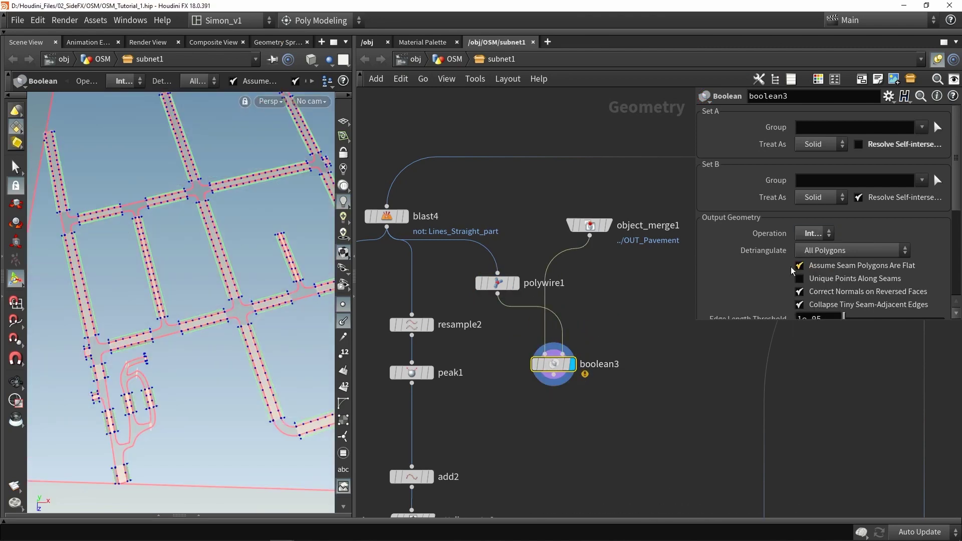
Set polywire1's wire radius to 4.6 so the wires cover the full width of the pavement strips
{"action": "left_click_drag", "start_coordinate": [126, 263], "coordinate": [161, 341], "text": "alt"}
{"action": "right_click_drag", "start_coordinate": [187, 351], "coordinate": [206, 323], "text": "alt"}
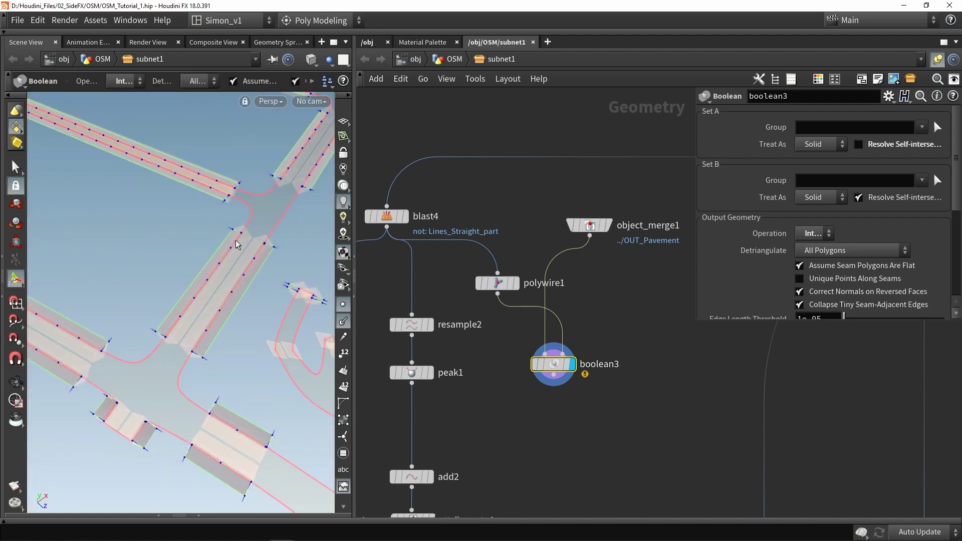
{"action": "left_click_drag", "start_coordinate": [201, 273], "coordinate": [267, 275], "text": "alt"}
{"action": "right_click_drag", "start_coordinate": [235, 200], "coordinate": [200, 230], "text": "alt"}
{"action": "left_click_drag", "start_coordinate": [200, 230], "coordinate": [150, 215], "text": "alt"}
{"action": "left_click_drag", "start_coordinate": [140, 289], "coordinate": [150, 215]}
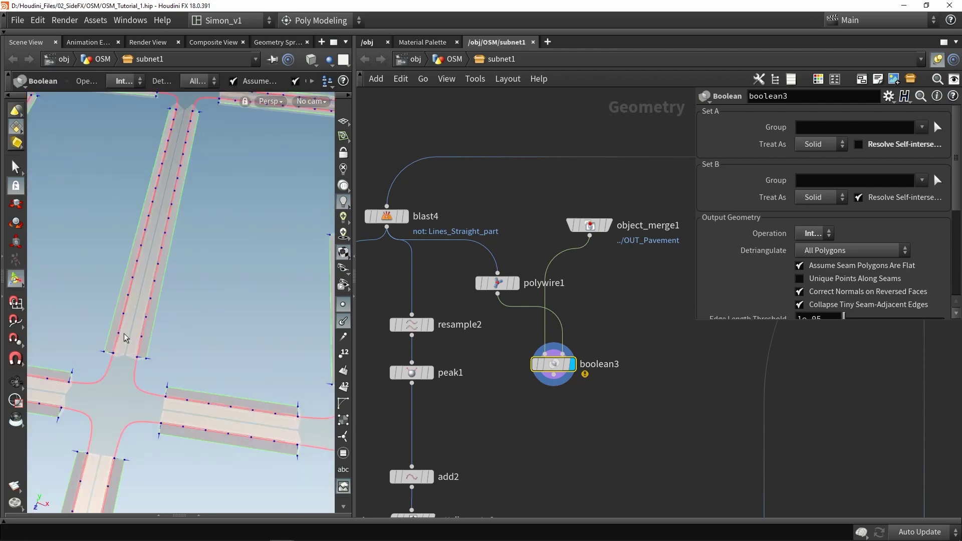
{"action": "left_click", "coordinate": [497, 283]}
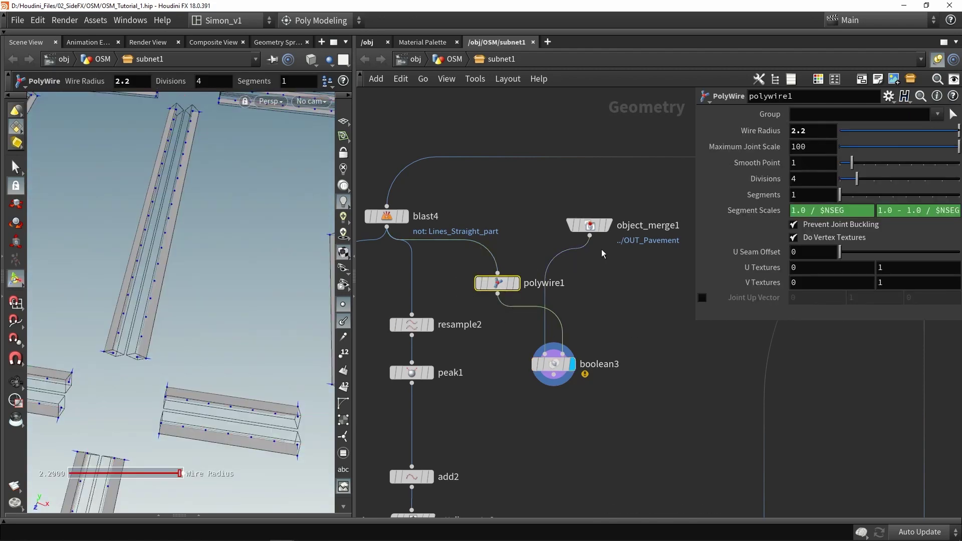
{"action": "middle_click_drag", "start_coordinate": [801, 132], "coordinate": [949, 165]}
{"action": "key", "text": "Escape"}
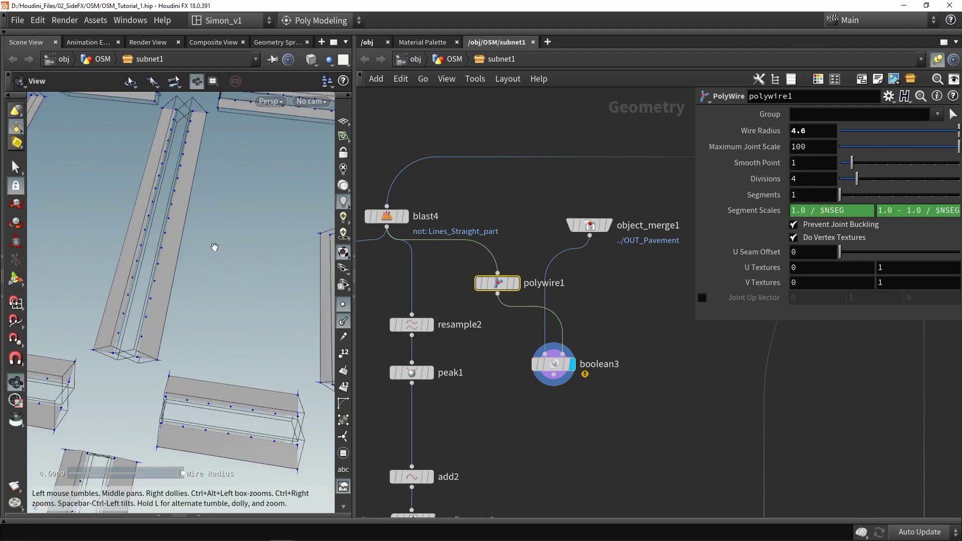
{"action": "left_click_drag", "start_coordinate": [212, 247], "coordinate": [191, 293]}
{"action": "left_click_drag", "start_coordinate": [197, 260], "coordinate": [230, 264]}
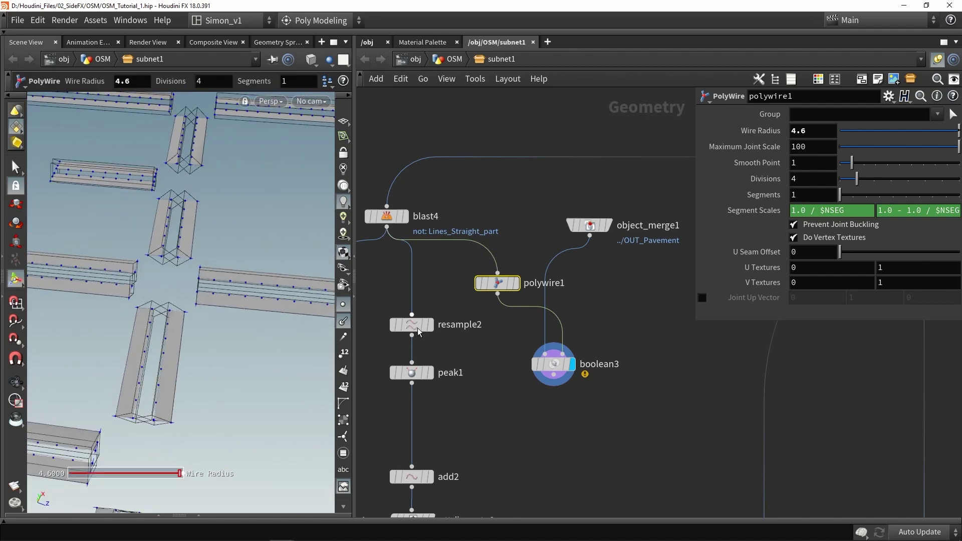
Duplicate boolean3 and place the displayed copy below the polywire1 branch
{"action": "middle_click_drag", "start_coordinate": [561, 429], "coordinate": [610, 382]}
{"action": "scroll", "coordinate": [610, 382], "scroll_direction": "down", "scroll_amount": 2}
{"action": "scroll", "coordinate": [588, 380], "scroll_direction": "down", "scroll_amount": 2}
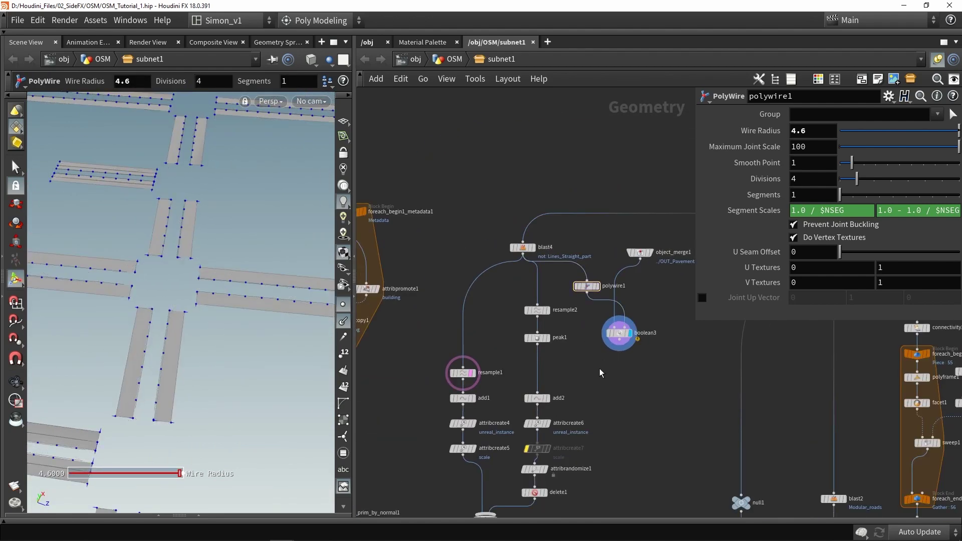
{"action": "left_click_drag", "start_coordinate": [620, 335], "coordinate": [595, 379], "text": "alt"}
{"action": "middle_click_drag", "start_coordinate": [628, 354], "coordinate": [652, 383]}
{"action": "scroll", "coordinate": [652, 382], "scroll_direction": "down", "scroll_amount": 1}
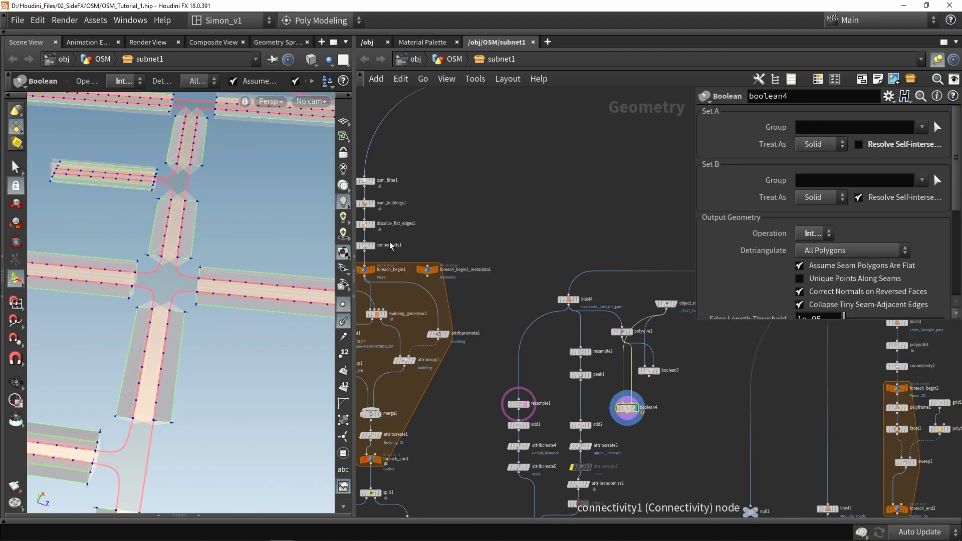
Feed boolean3 and the osm_buildings1 output into boolean4 and set its operation to Subtract
{"action": "scroll", "coordinate": [373, 219], "scroll_direction": "up", "scroll_amount": 2}
{"action": "scroll", "coordinate": [409, 218], "scroll_direction": "down", "scroll_amount": 3}
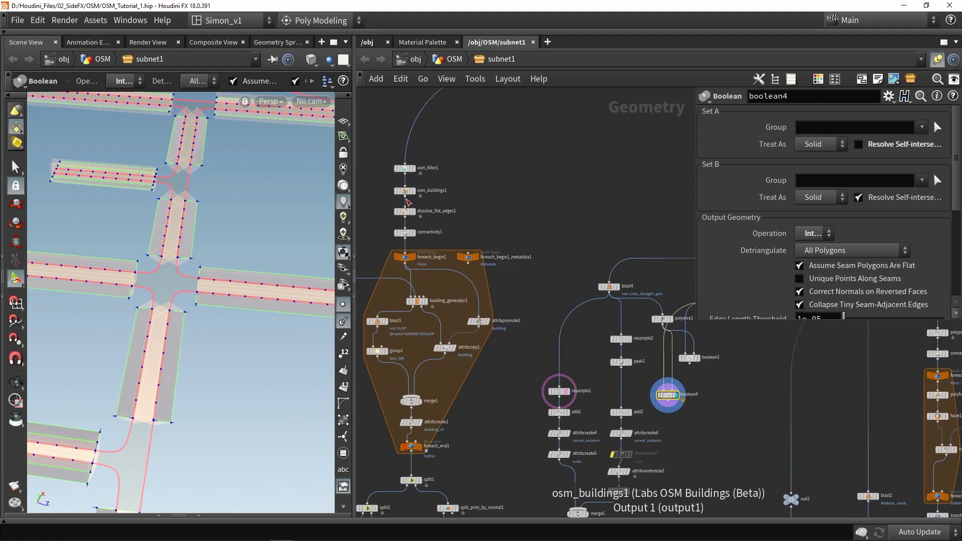
{"action": "left_click_drag", "start_coordinate": [409, 202], "coordinate": [689, 394]}
{"action": "scroll", "coordinate": [689, 395], "scroll_direction": "up", "scroll_amount": 3}
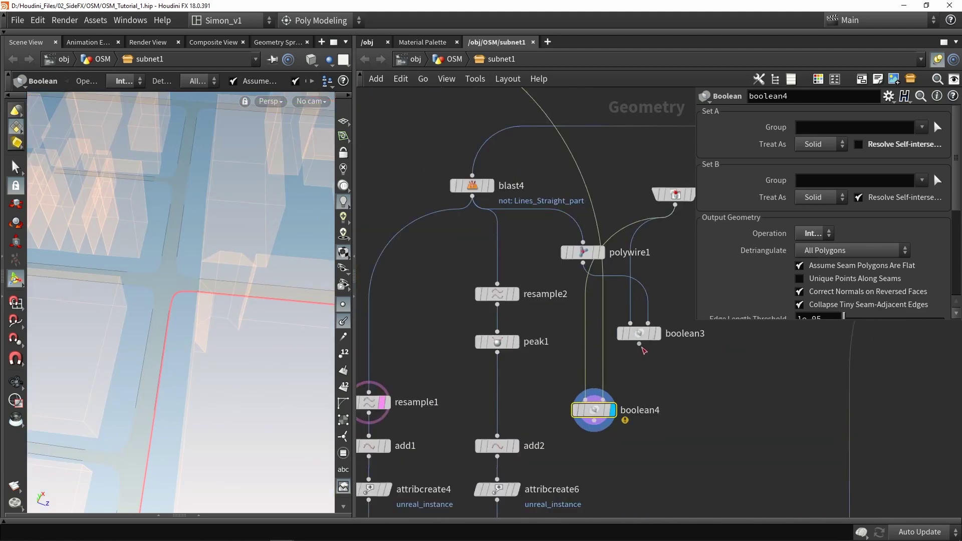
{"action": "left_click", "coordinate": [613, 414]}
{"action": "left_click", "coordinate": [813, 234]}
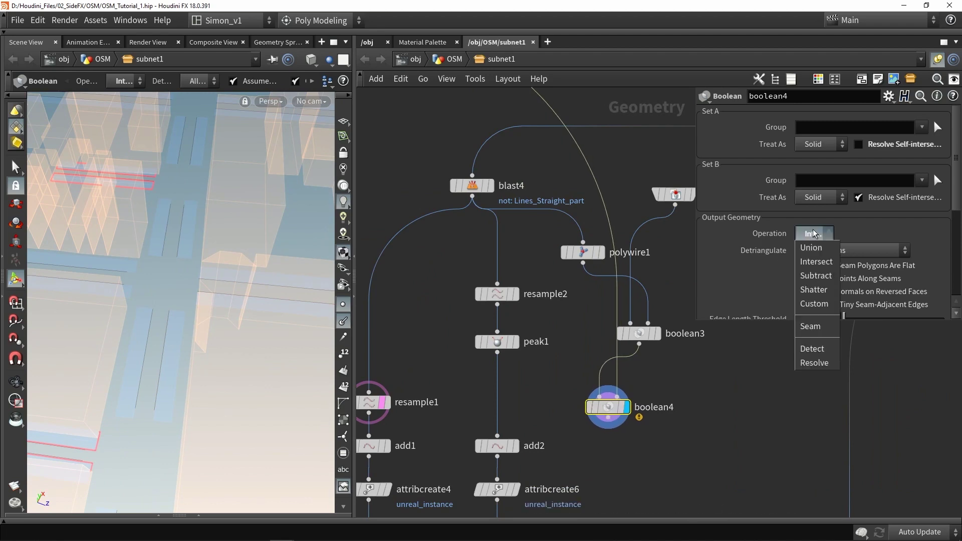
{"action": "left_click", "coordinate": [816, 276]}
Template boolean3 and examine where the buildings cut into the pavement strips of boolean4
{"action": "left_click_drag", "start_coordinate": [254, 244], "coordinate": [237, 286]}
{"action": "scroll", "coordinate": [238, 286], "scroll_direction": "up", "scroll_amount": 3}
{"action": "left_click", "coordinate": [652, 333]}
{"action": "mouse_move", "coordinate": [216, 236]}
{"action": "left_mouse_down"}
{"action": "mouse_move", "coordinate": [211, 256]}
{"action": "mouse_move", "coordinate": [214, 219]}
{"action": "left_mouse_up"}
{"action": "key", "text": "Return"}
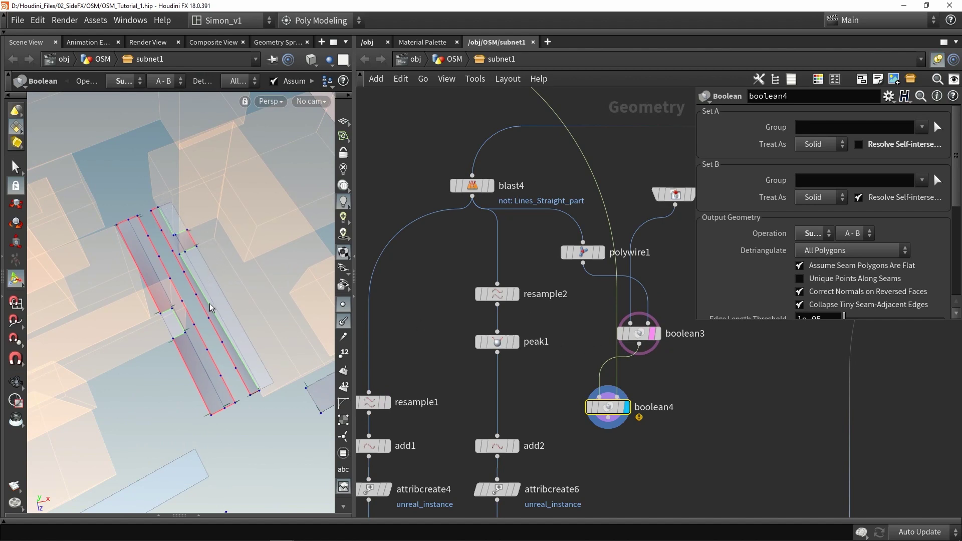
{"action": "left_click_drag", "start_coordinate": [236, 342], "coordinate": [171, 367], "text": "alt"}
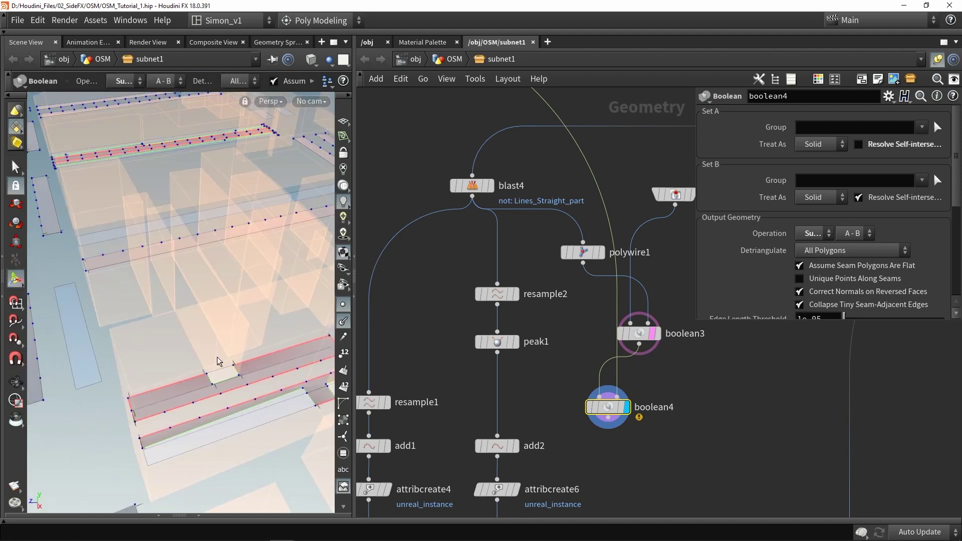
{"action": "key", "text": "Escape"}
{"action": "left_click_drag", "start_coordinate": [200, 348], "coordinate": [229, 297]}
{"action": "right_click_drag", "start_coordinate": [104, 317], "coordinate": [83, 333], "text": "alt"}
{"action": "middle_click_drag", "start_coordinate": [83, 333], "coordinate": [144, 288], "text": "alt"}
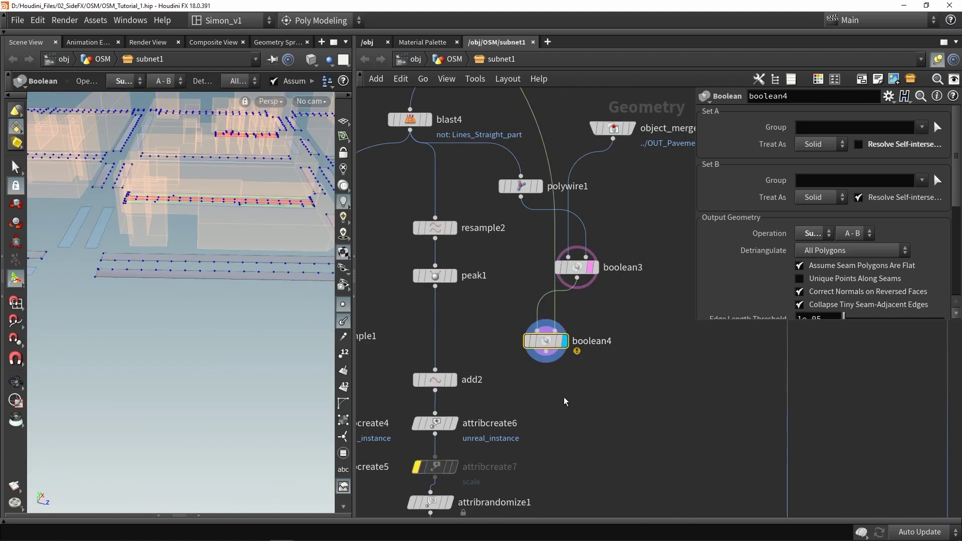
Add a Scatter node below boolean4, connect it to boolean4's output and display it
{"action": "key", "text": "Tab"}
{"action": "type", "text": "sca"}
{"action": "left_click", "coordinate": [677, 37]}
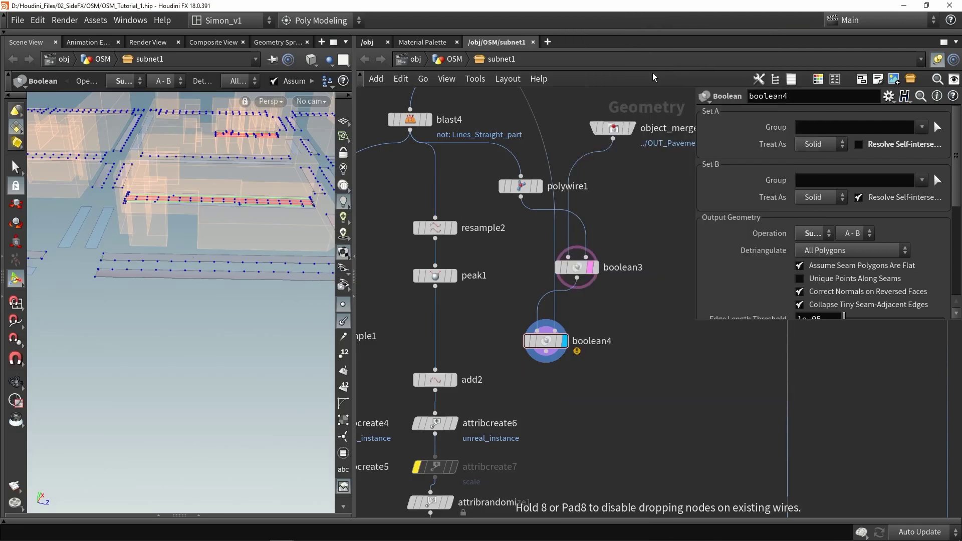
{"action": "left_click", "coordinate": [547, 397]}
{"action": "scroll", "coordinate": [548, 375], "scroll_direction": "up", "scroll_amount": 3}
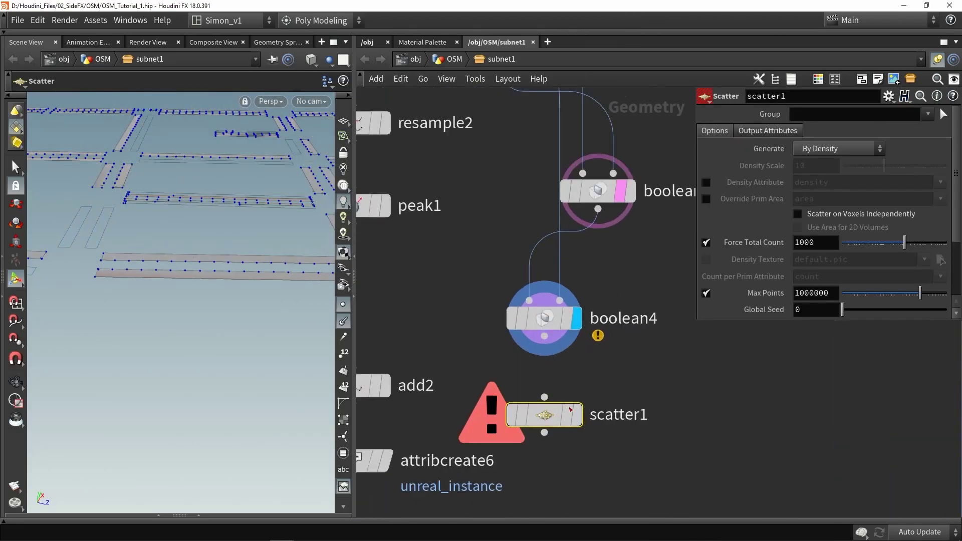
{"action": "left_click_drag", "start_coordinate": [544, 336], "coordinate": [545, 397]}
{"action": "left_click", "coordinate": [576, 415]}
Set scatter1's forced total count to 60 and its global seed to 5.27
{"action": "right_click_drag", "start_coordinate": [161, 205], "coordinate": [125, 151]}
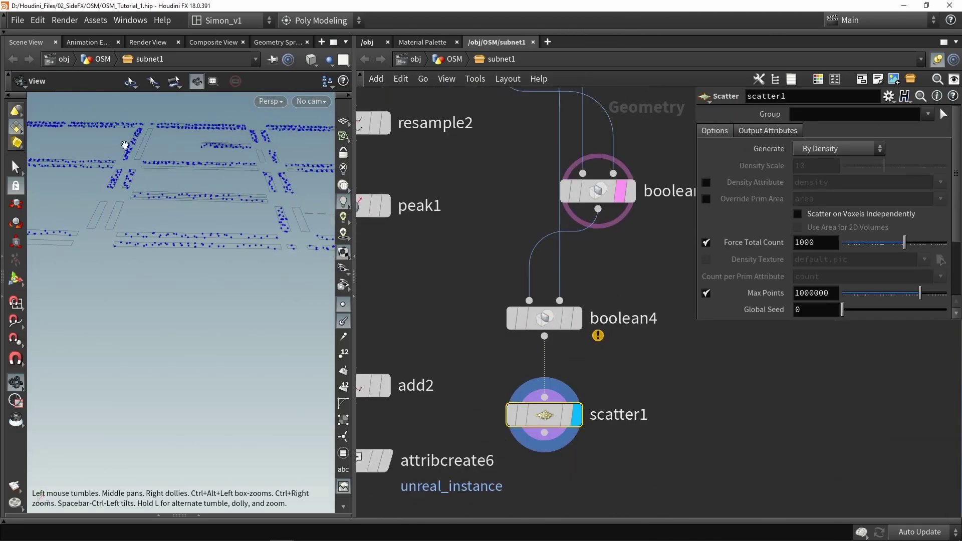
{"action": "left_click_drag", "start_coordinate": [125, 150], "coordinate": [217, 215]}
{"action": "right_click_drag", "start_coordinate": [217, 215], "coordinate": [226, 149]}
{"action": "middle_click_drag", "start_coordinate": [215, 232], "coordinate": [246, 272]}
{"action": "right_click_drag", "start_coordinate": [246, 272], "coordinate": [100, 190]}
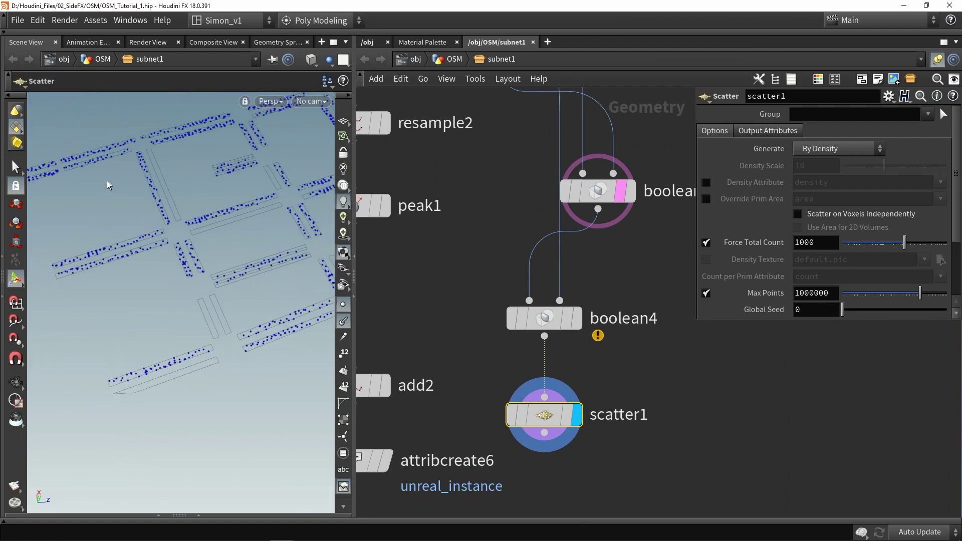
{"action": "left_click_drag", "start_coordinate": [855, 245], "coordinate": [880, 249]}
{"action": "left_click_drag", "start_coordinate": [195, 155], "coordinate": [264, 219], "text": "alt"}
{"action": "left_click_drag", "start_coordinate": [842, 309], "coordinate": [897, 317]}
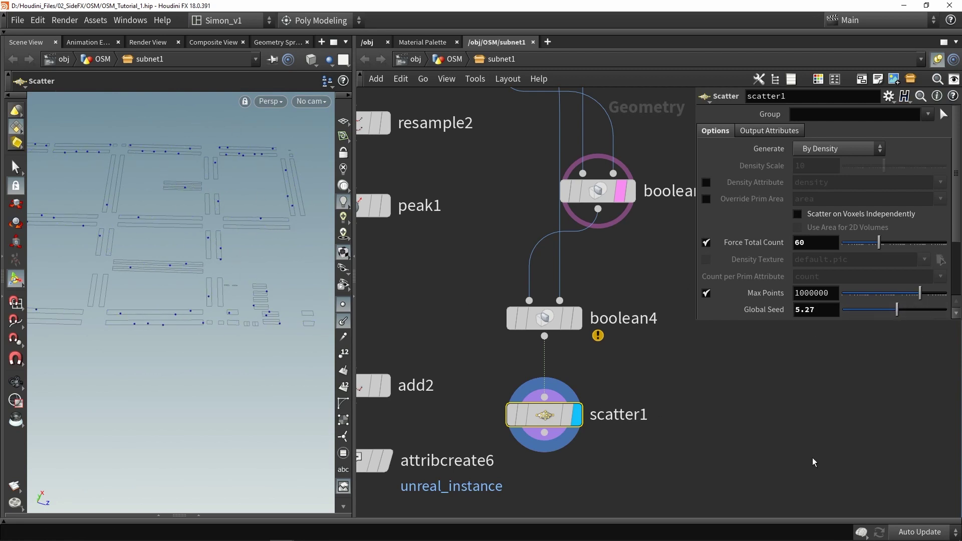
Duplicate add1, attribcreate4 and attribcreate5 below scatter1 and feed the copied chain from scatter1
{"action": "scroll", "coordinate": [497, 260], "scroll_direction": "down", "scroll_amount": 5}
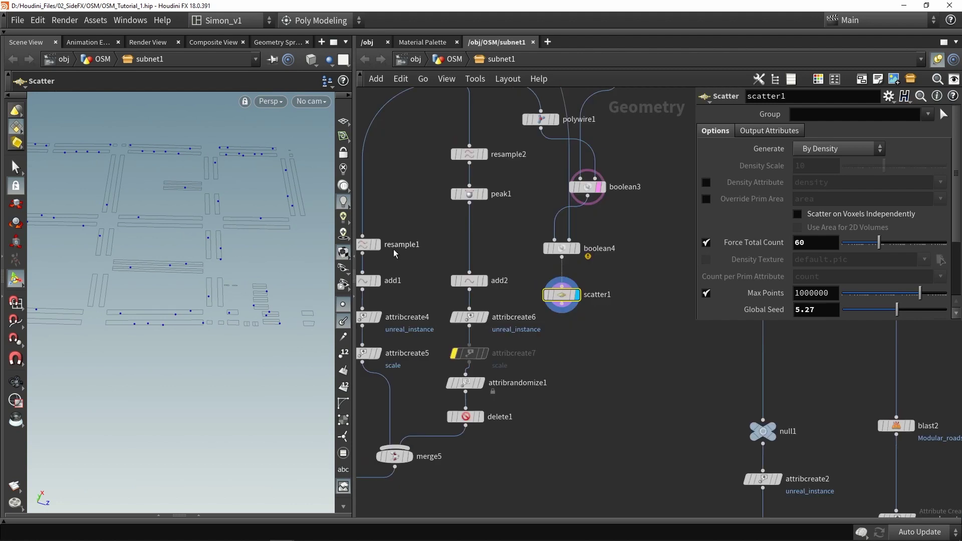
{"action": "middle_click_drag", "start_coordinate": [564, 384], "coordinate": [576, 347]}
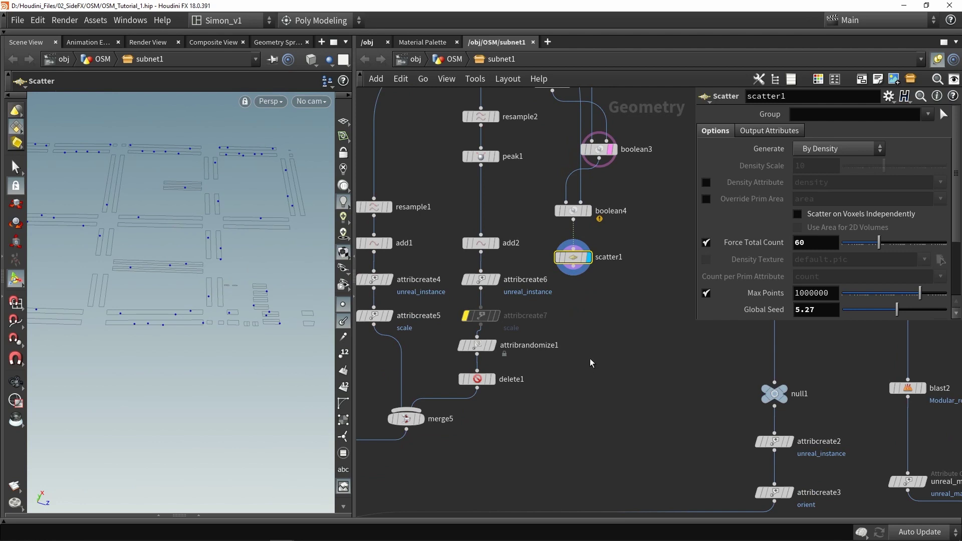
{"action": "left_click_drag", "start_coordinate": [435, 352], "coordinate": [589, 315]}
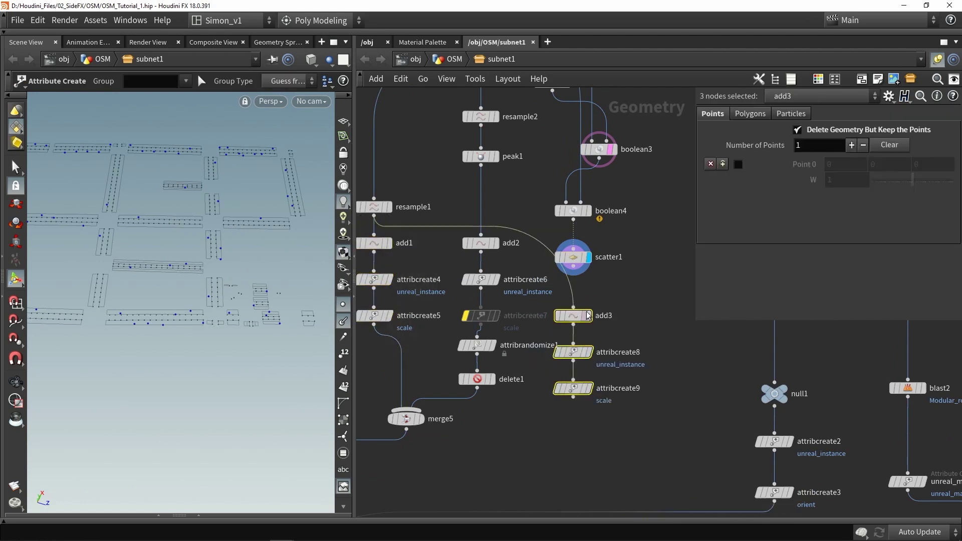
{"action": "left_click", "coordinate": [605, 291]}
{"action": "left_click_drag", "start_coordinate": [573, 270], "coordinate": [574, 308]}
Open the unreal_instance mesh path of attribcreate8 for editing and connect attribcreate9 into merge5
{"action": "scroll", "coordinate": [586, 368], "scroll_direction": "up", "scroll_amount": 2}
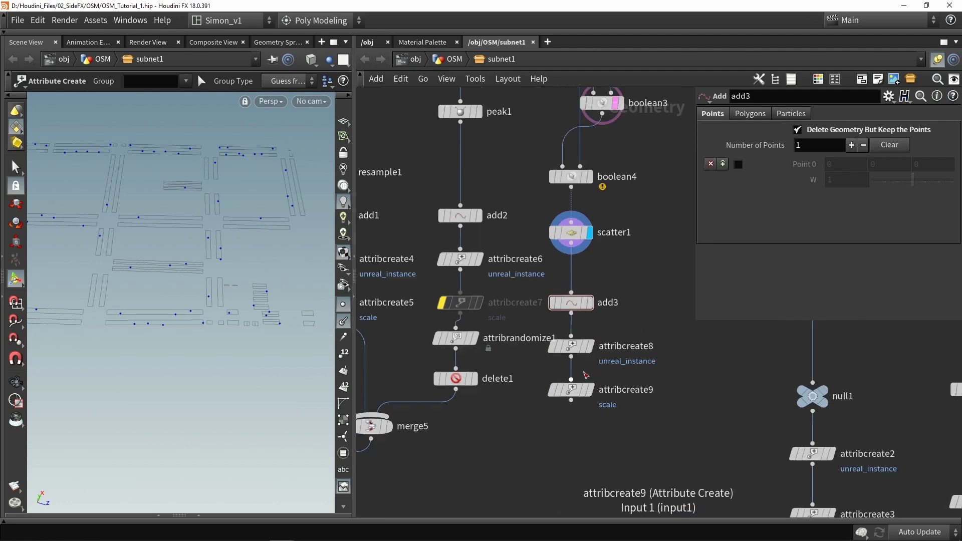
{"action": "left_click", "coordinate": [572, 345]}
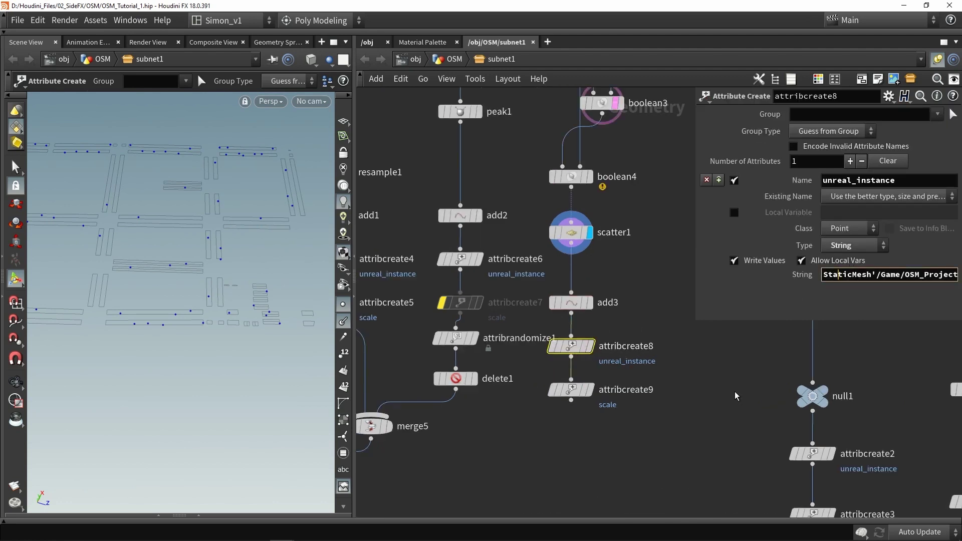
{"action": "left_click", "coordinate": [584, 443]}
{"action": "middle_click_drag", "start_coordinate": [550, 425], "coordinate": [604, 339]}
{"action": "scroll", "coordinate": [603, 339], "scroll_direction": "down", "scroll_amount": 2}
{"action": "left_click", "coordinate": [618, 322]}
{"action": "left_click", "coordinate": [478, 335]}
{"action": "left_click_drag", "start_coordinate": [478, 340], "coordinate": [481, 359]}
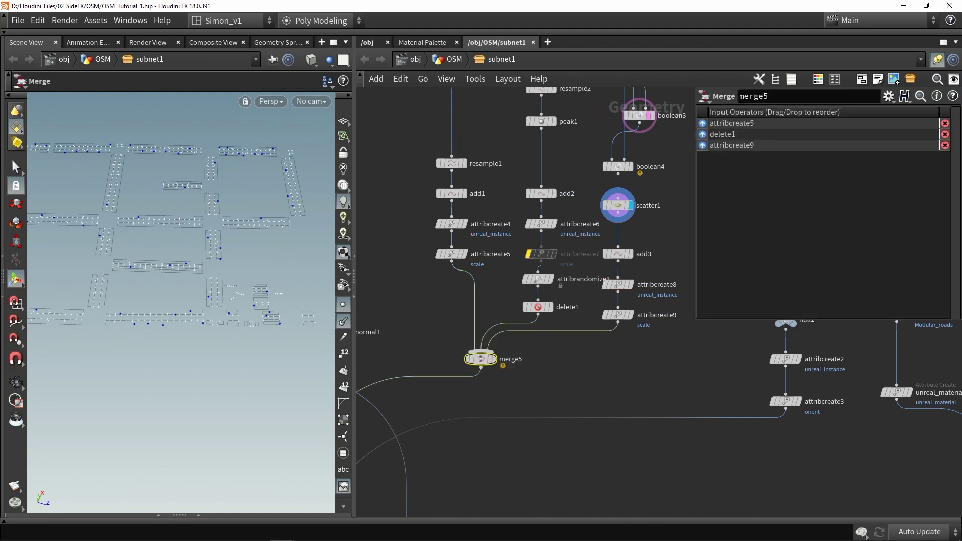
Open the asset commands, then switch to Unreal Editor and look along the tree-lined street between the buildings
{"action": "left_click", "coordinate": [95, 20]}
{"action": "mouse_move", "coordinate": [239, 100]}
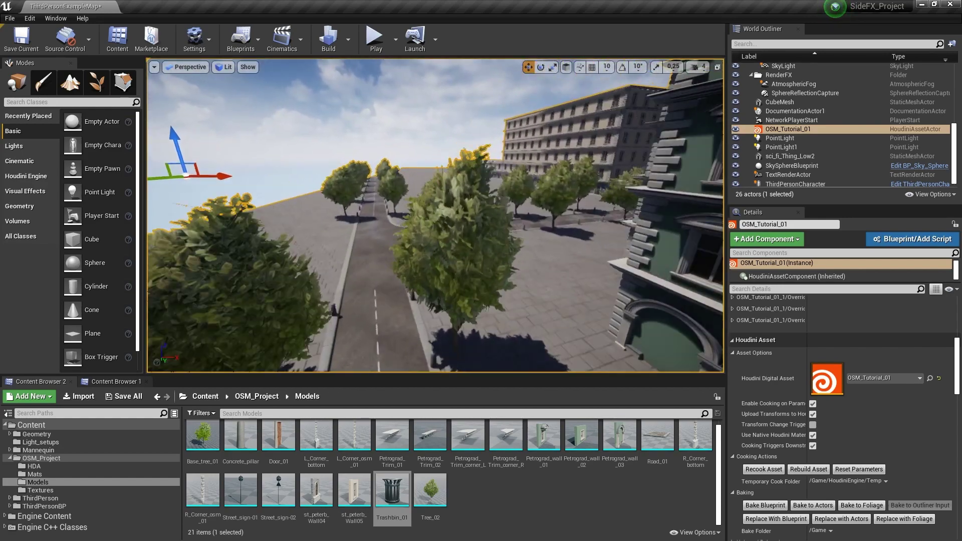
{"action": "right_click_drag", "start_coordinate": [475, 252], "coordinate": [521, 253]}
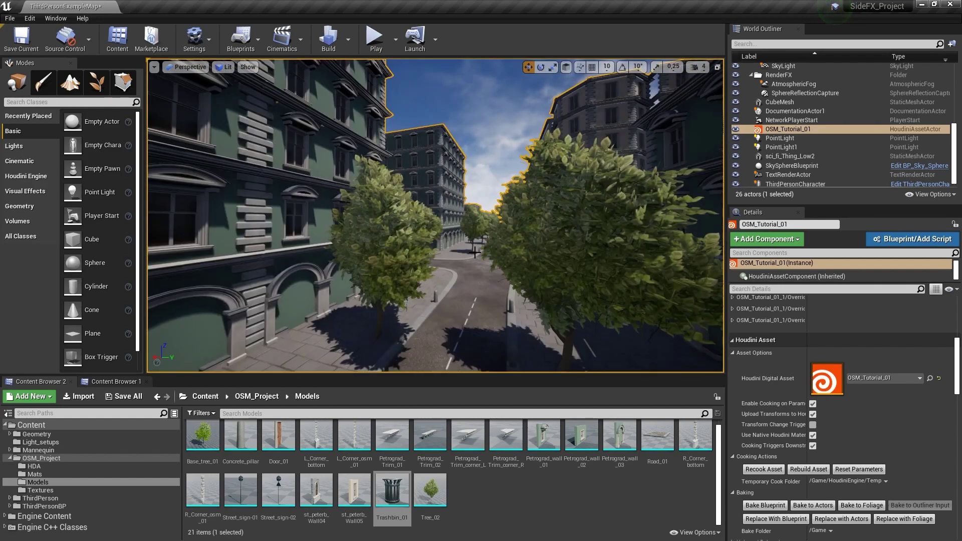